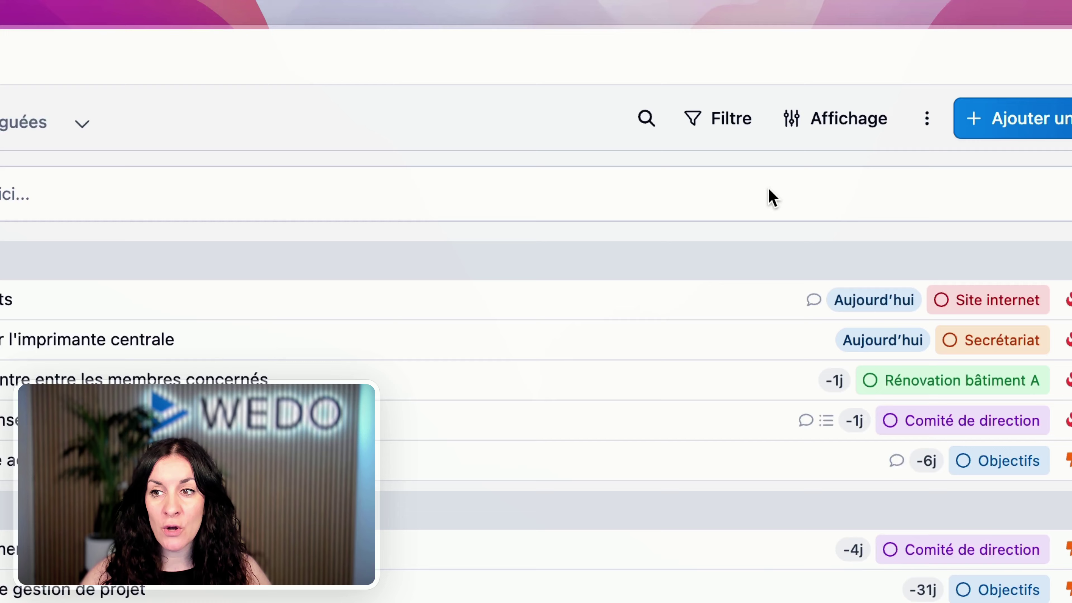
# Step: Group the tasks in Mes tâches by due date (Date d'échéance)
pyautogui.click(835, 133)
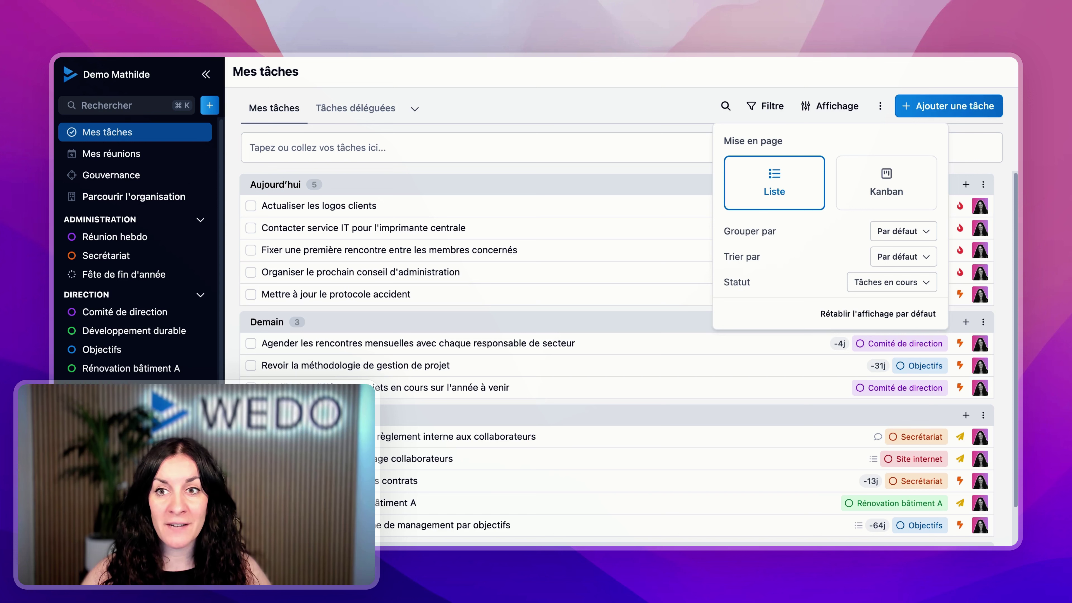
pyautogui.click(895, 234)
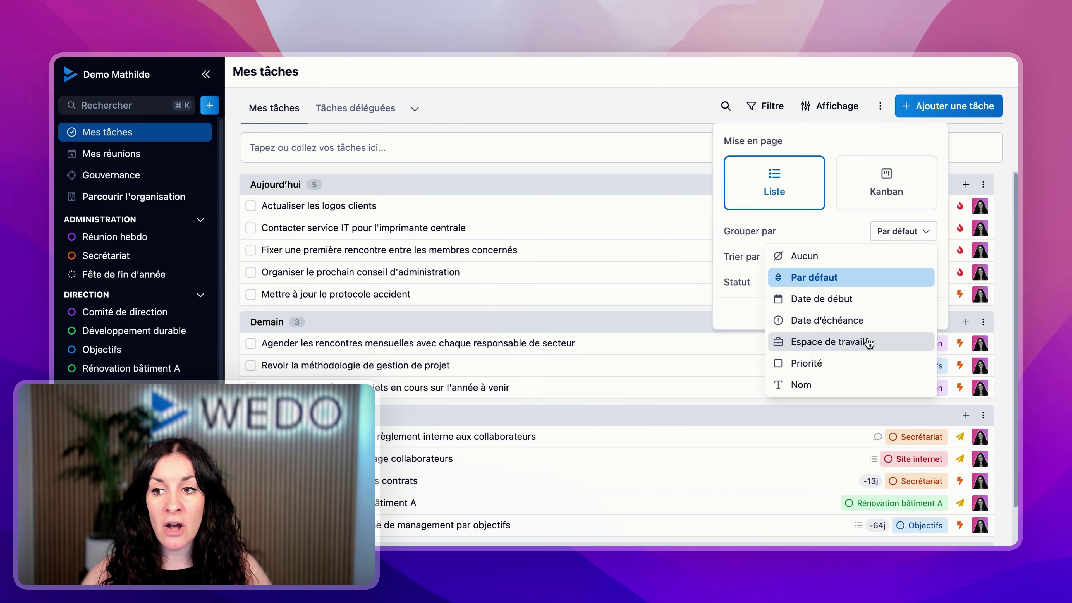
pyautogui.click(866, 321)
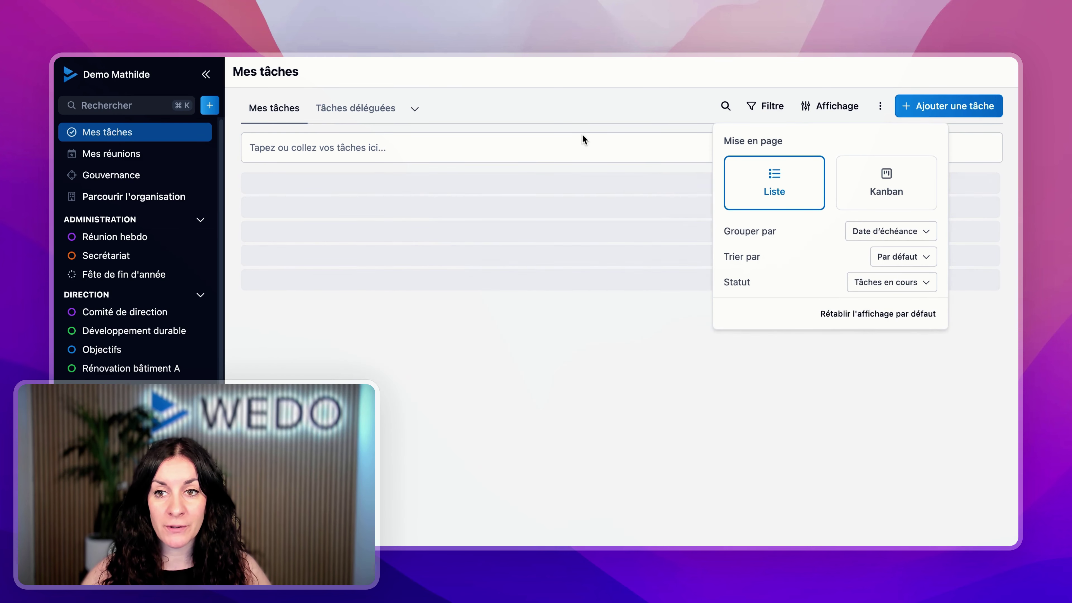
pyautogui.click(570, 109)
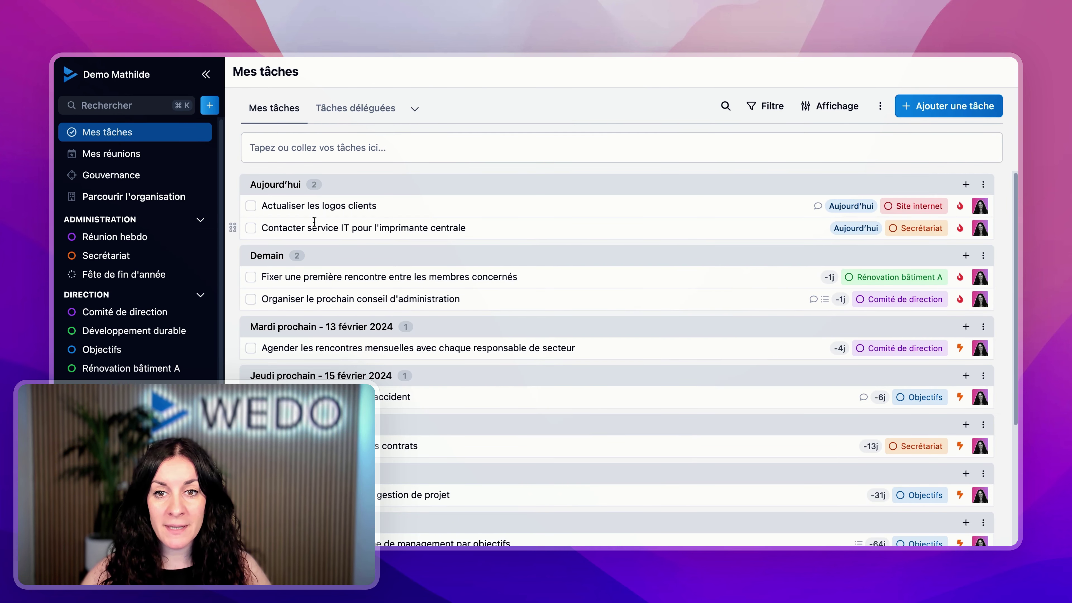
# Step: Schedule the undated tasks in order: project planning in one month, building A notice today, internal rules mailing tomorrow, staff page photos next week
pyautogui.scroll(-10, 616, 338)
pyautogui.click(835, 467)
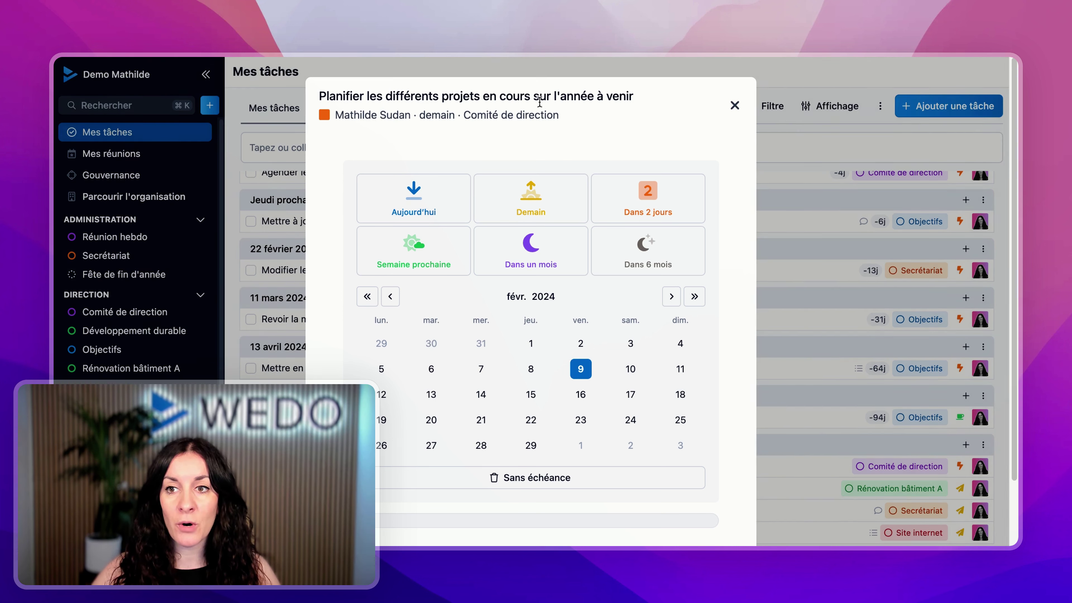
pyautogui.click(544, 255)
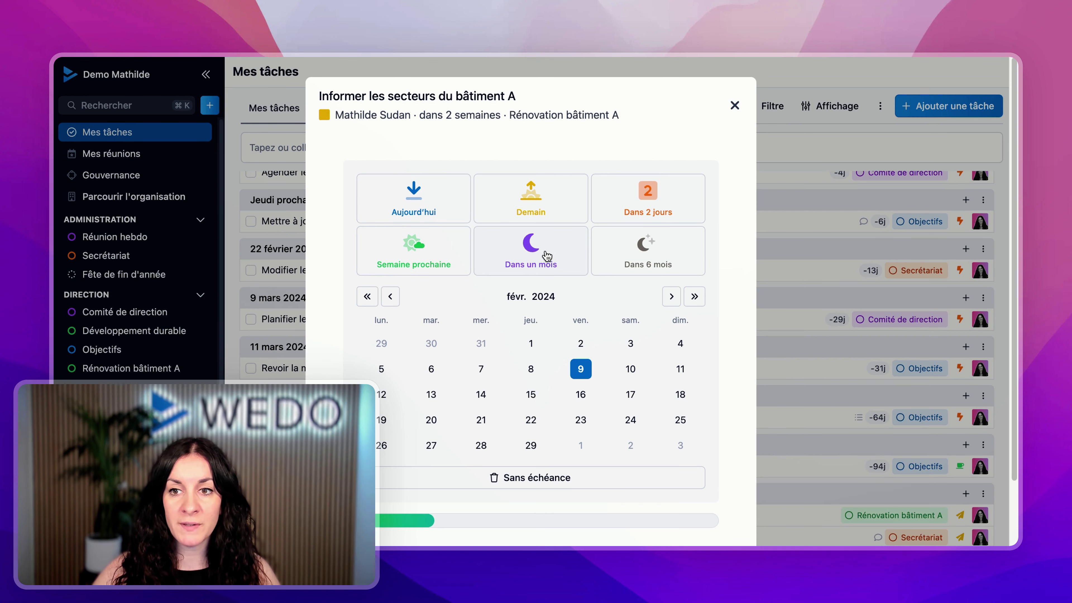
pyautogui.click(409, 198)
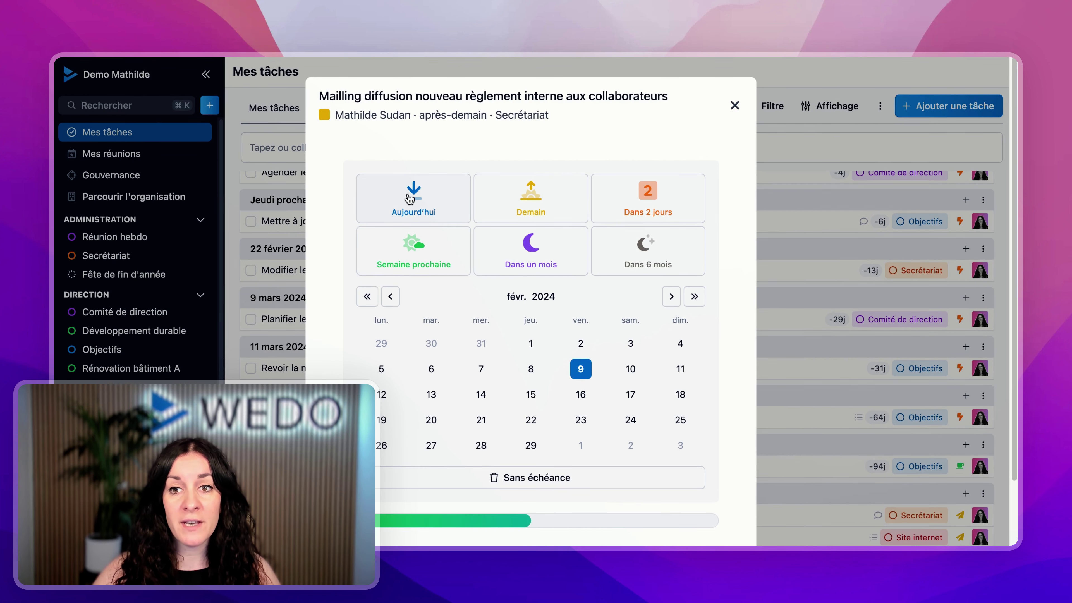
pyautogui.click(550, 207)
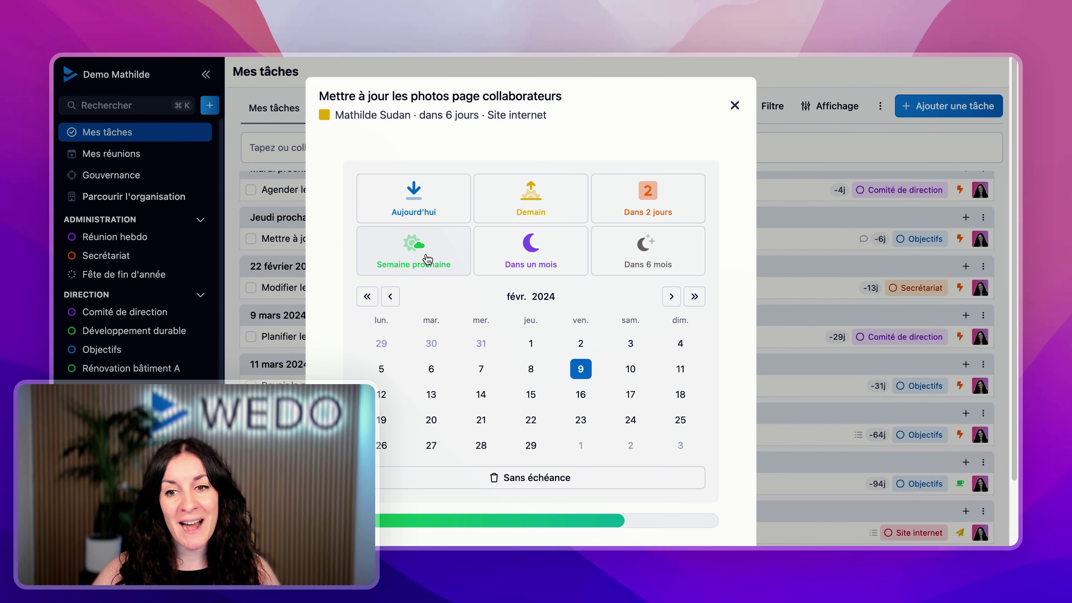
pyautogui.click(427, 258)
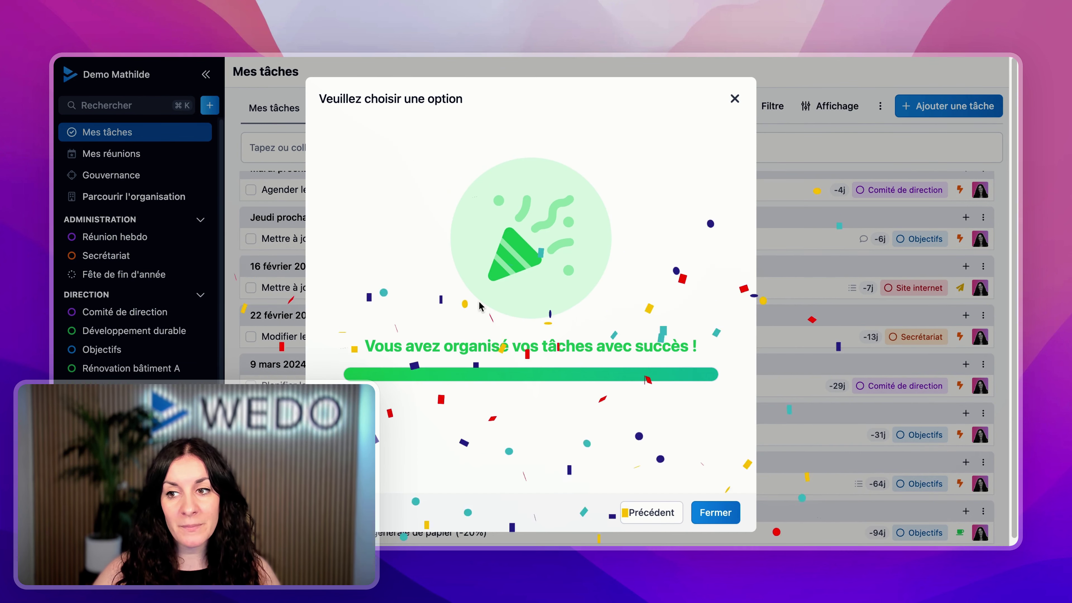
pyautogui.scroll(5, 479, 301)
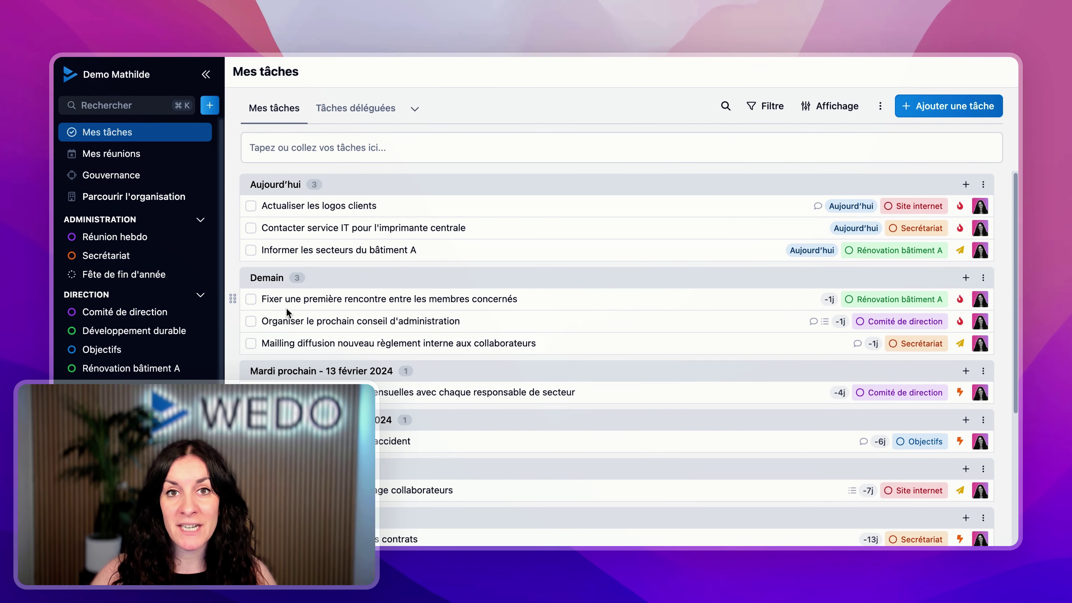
pyautogui.click(149, 245)
pyautogui.click(148, 142)
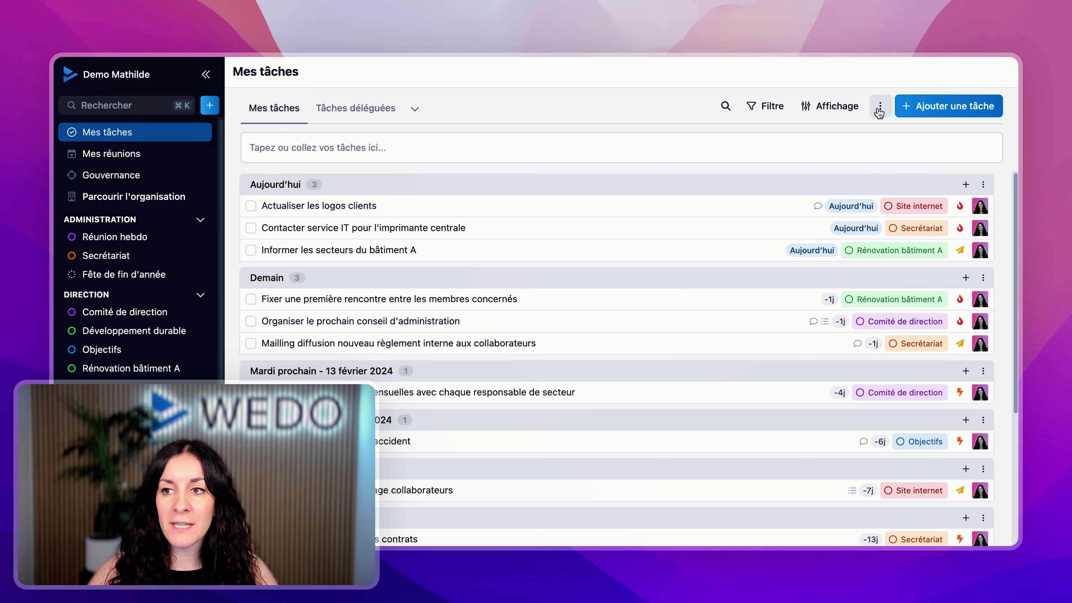
pyautogui.click(854, 117)
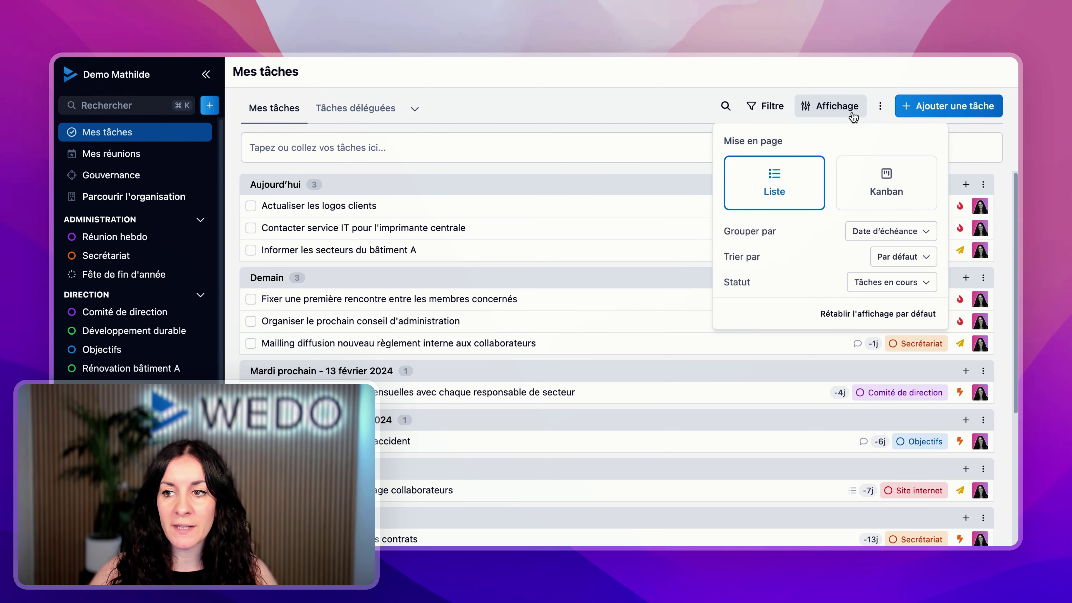
# Step: Group the tasks of the Comité de direction workspace by user (Utilisateur)
pyautogui.click(165, 312)
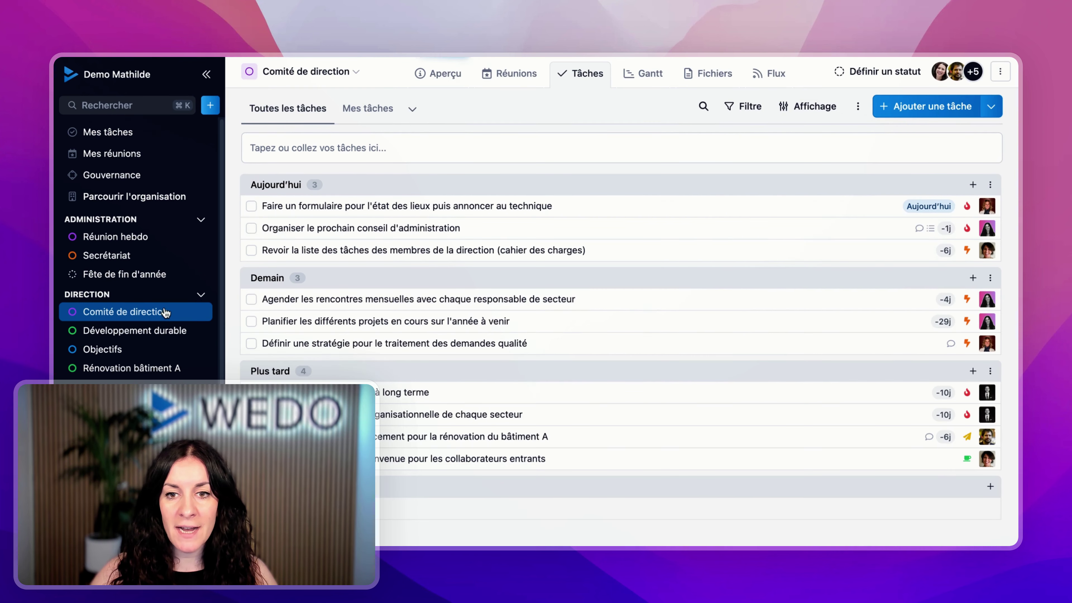
pyautogui.click(802, 111)
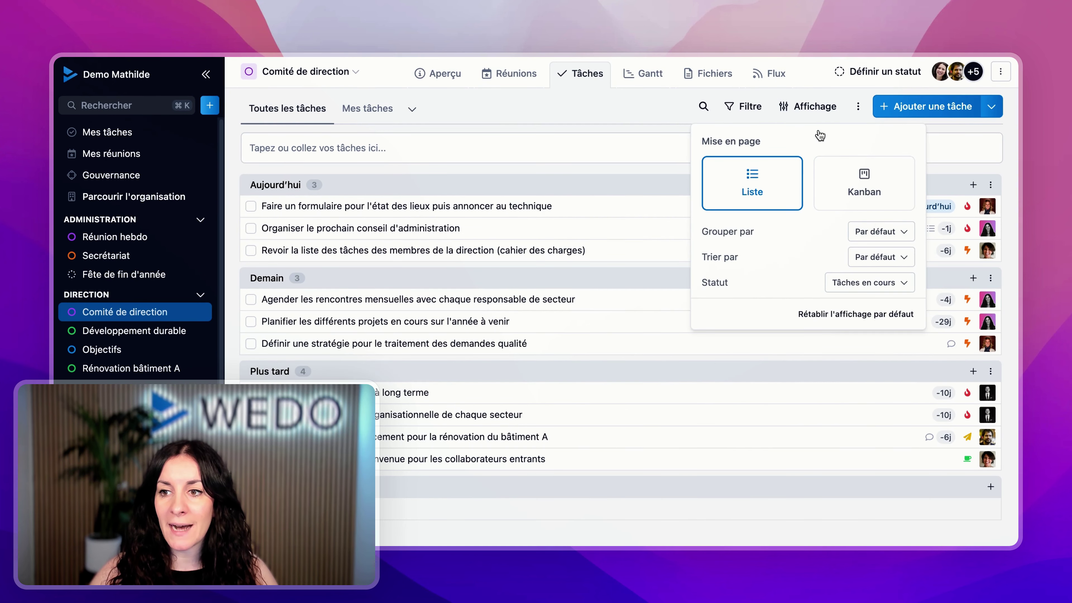
pyautogui.click(878, 231)
pyautogui.click(828, 363)
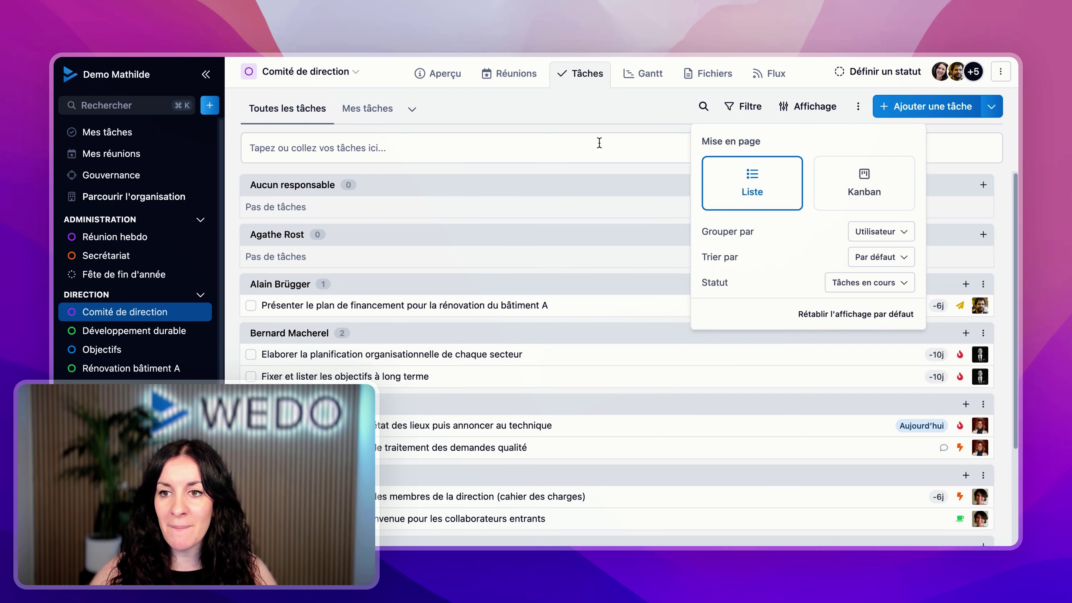
pyautogui.click(589, 110)
# Step: Look through the Comité de direction tasks of each user and sort them by due date (Date d'échéance)
pyautogui.scroll(-3, 502, 263)
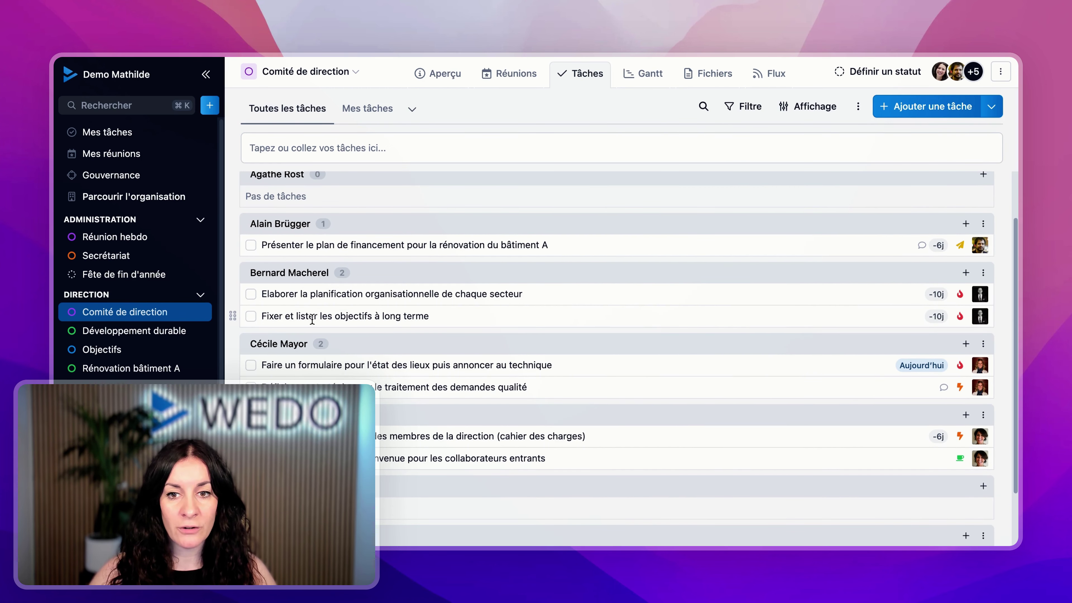
pyautogui.scroll(-2, 303, 382)
pyautogui.scroll(5, 734, 297)
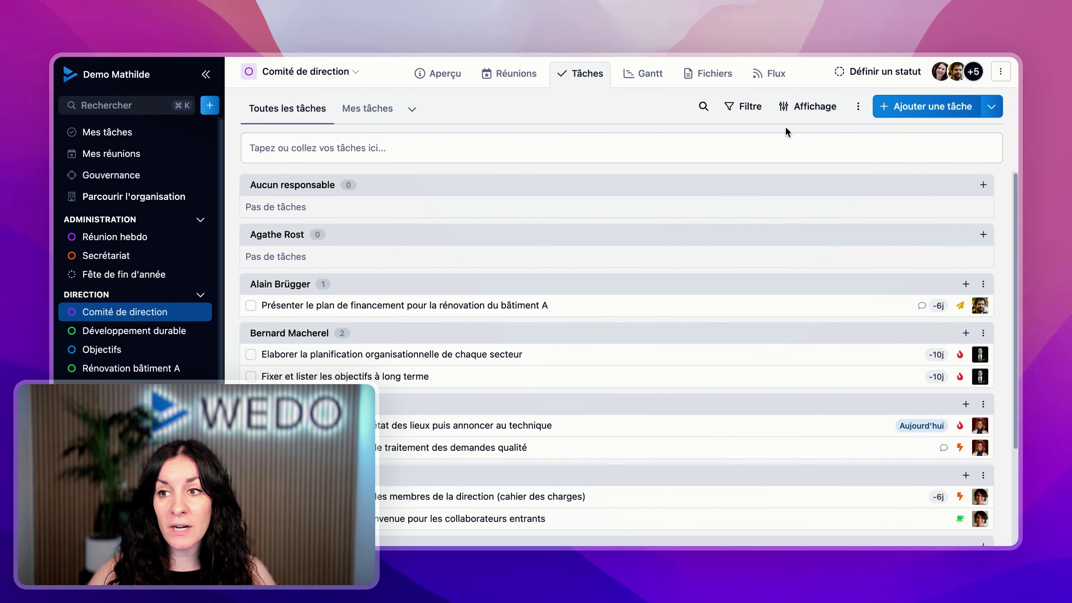
pyautogui.click(801, 106)
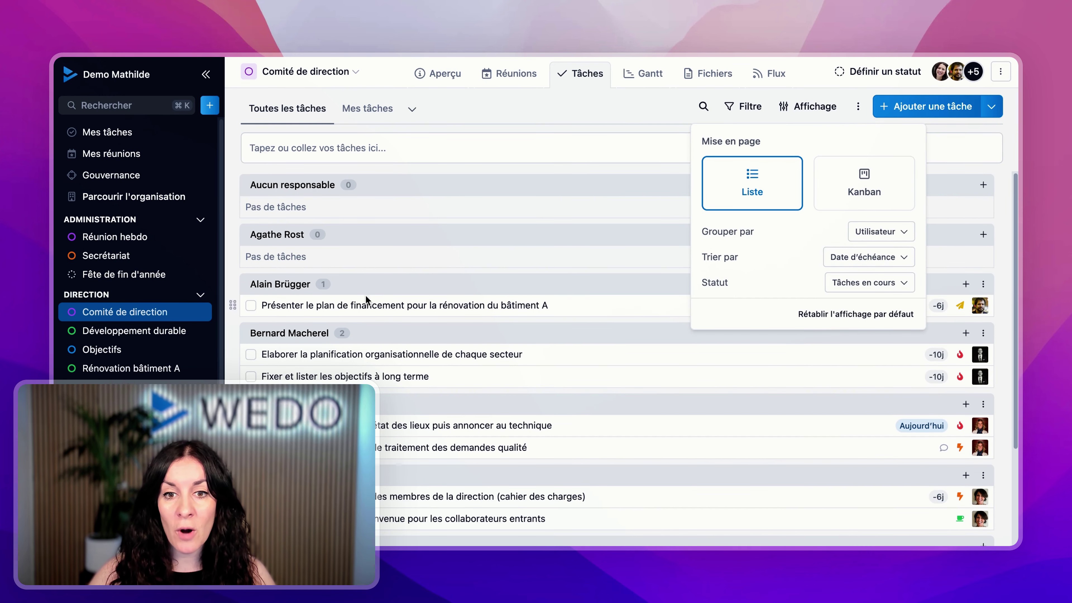
pyautogui.click(148, 374)
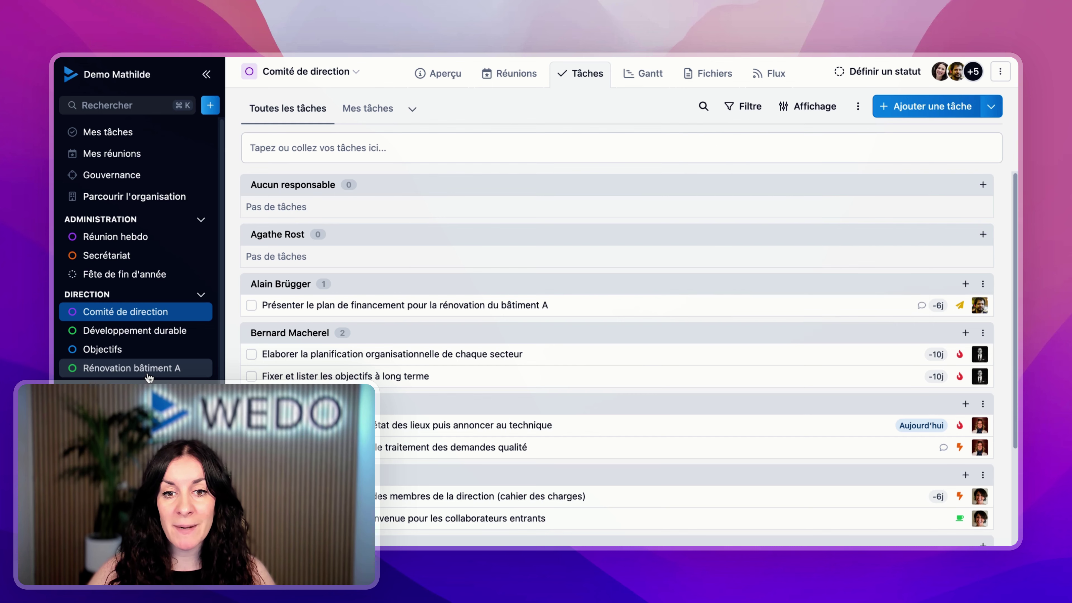
# Step: In the Rénovation bâtiment A workspace, check the details of the task "Fixer une première rencontre entre les membres concernés"
pyautogui.click(149, 374)
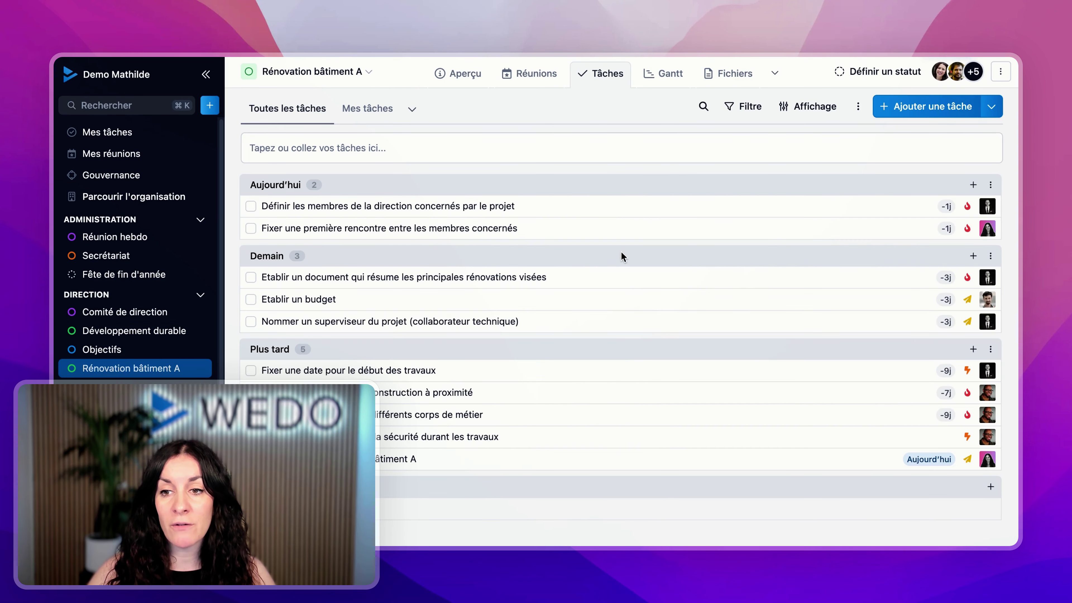
pyautogui.click(616, 228)
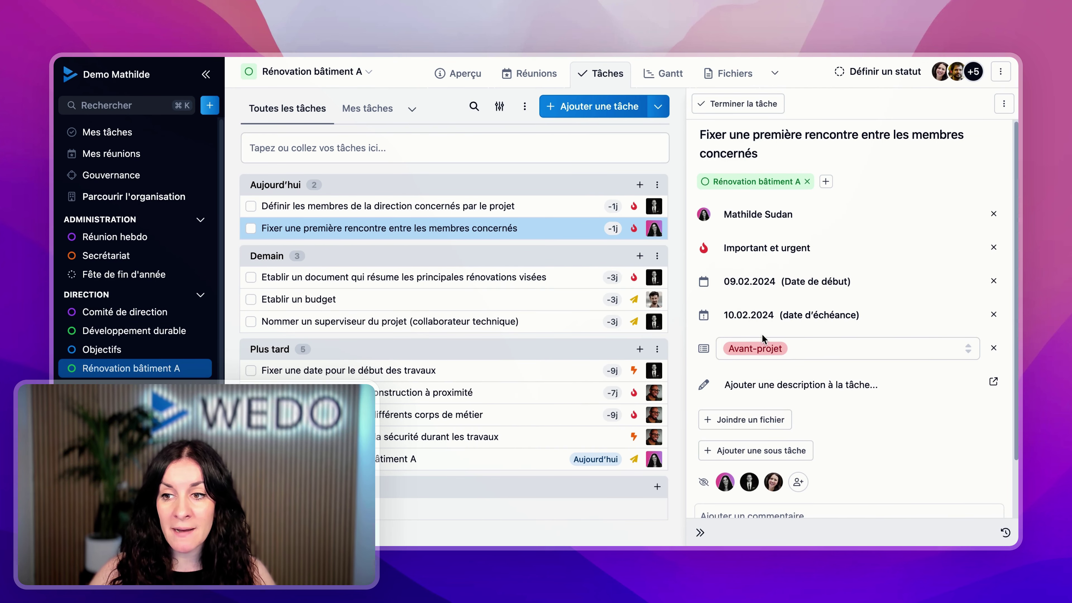
pyautogui.click(702, 533)
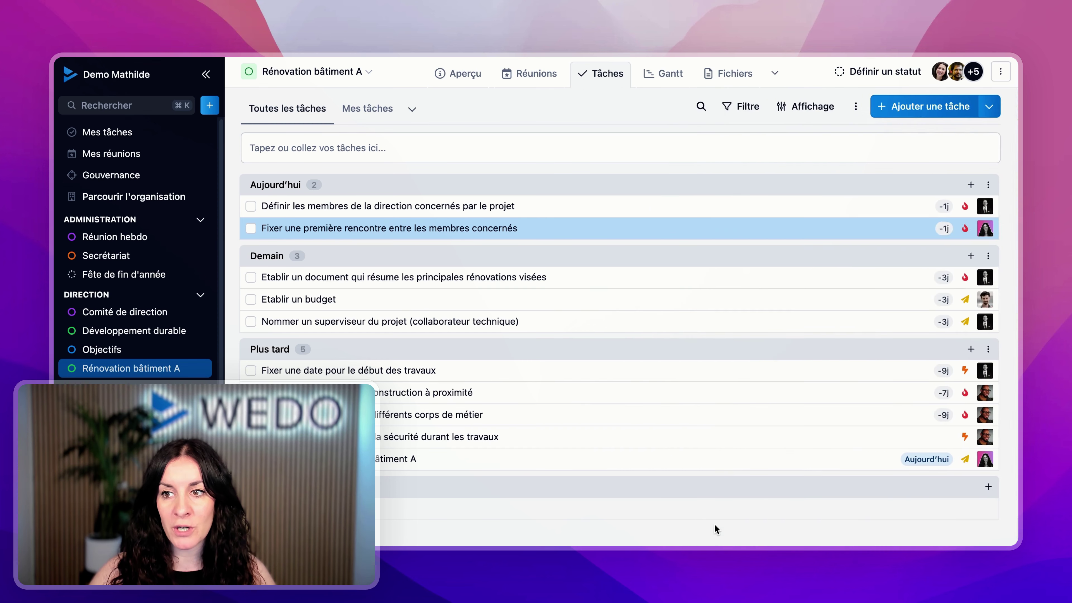
# Step: Group the Rénovation bâtiment A tasks by Phase projet and move "Fixer une première rencontre entre les membres concernés" to the Lancement phase
pyautogui.click(816, 111)
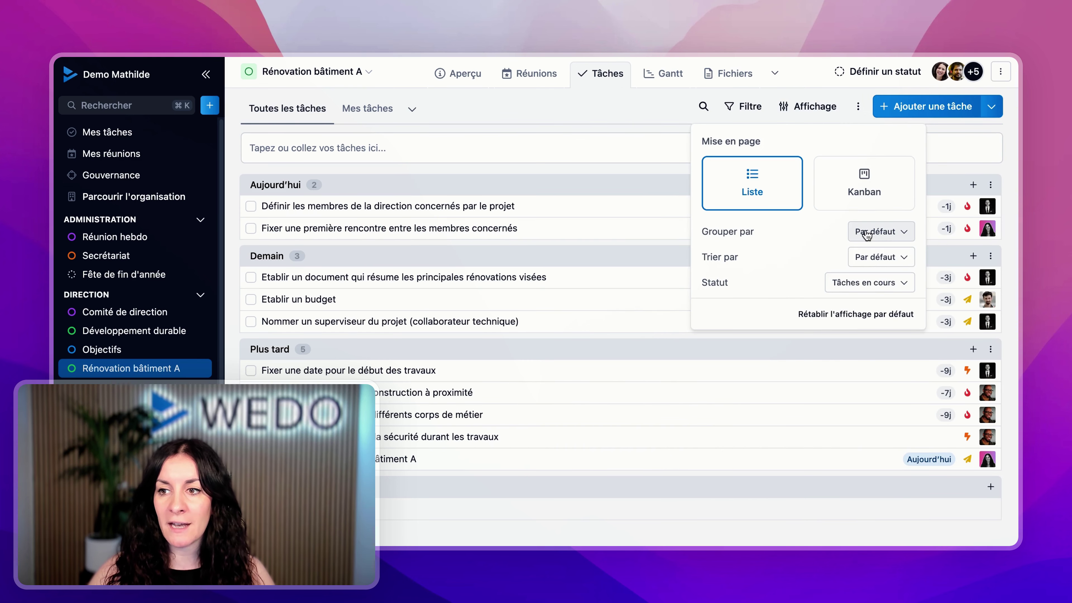
pyautogui.click(878, 232)
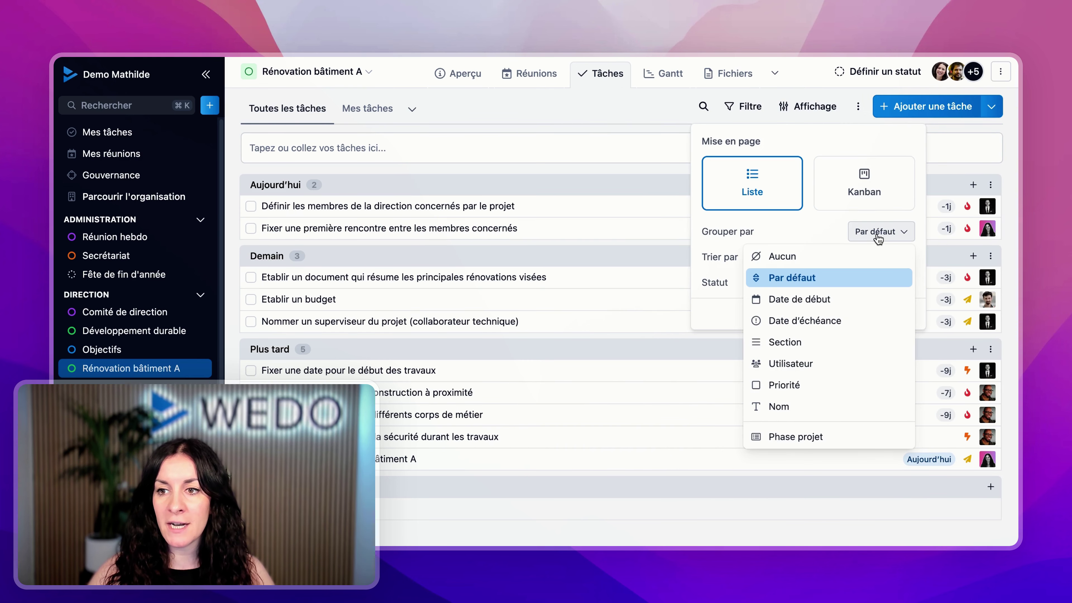
pyautogui.click(836, 437)
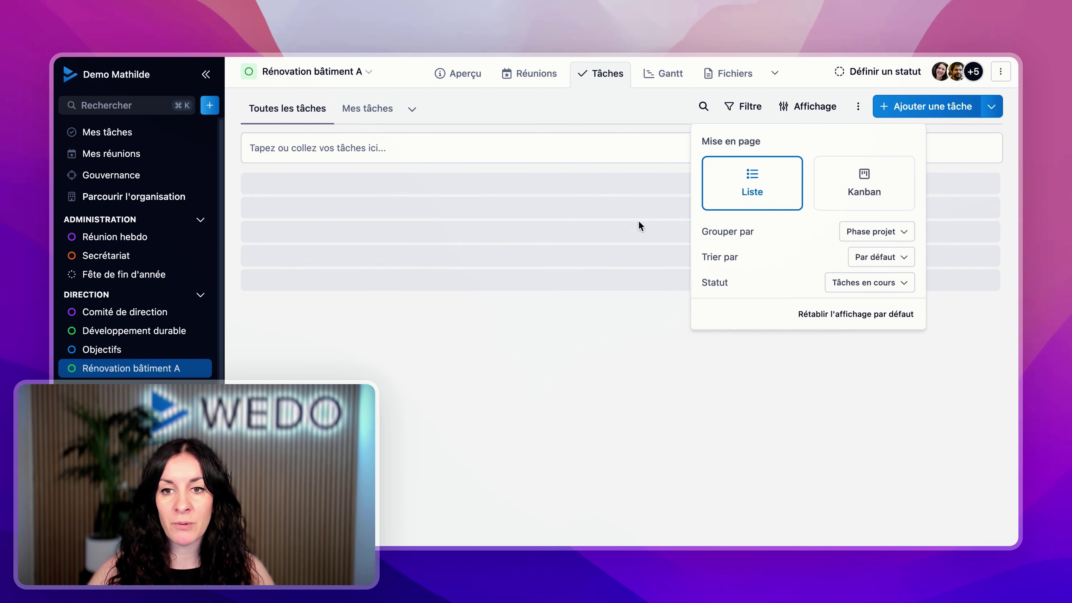
pyautogui.click(571, 115)
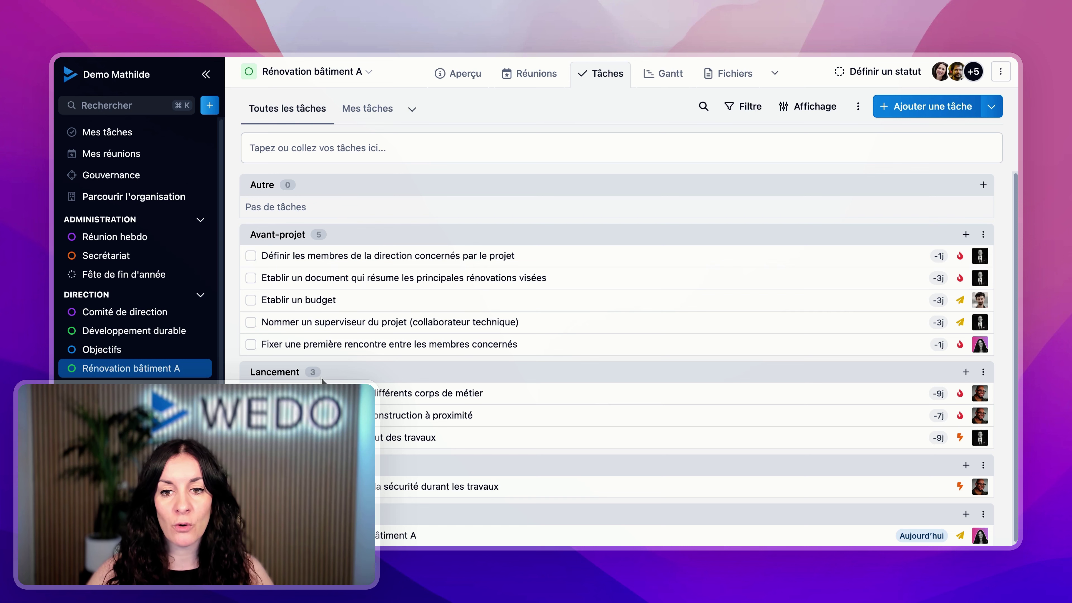
pyautogui.scroll(-1, 616, 359)
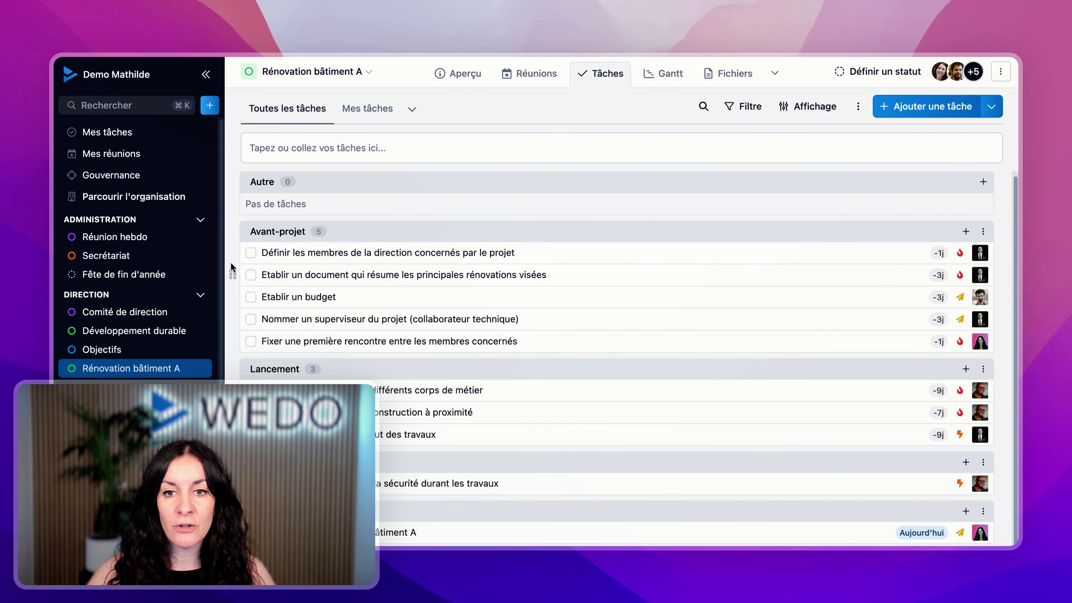
pyautogui.moveTo(234, 341); pyautogui.dragTo(259, 392)
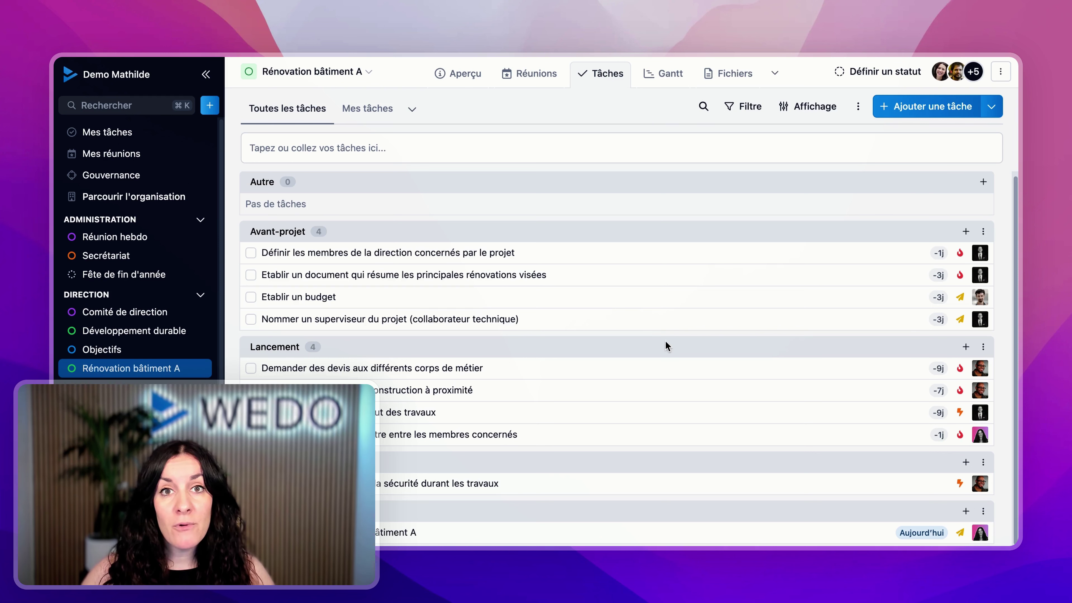
# Step: Switch the Rénovation bâtiment A tasks to the Kanban layout and move "Fixer une date pour le début des travaux" to Développement
pyautogui.click(819, 110)
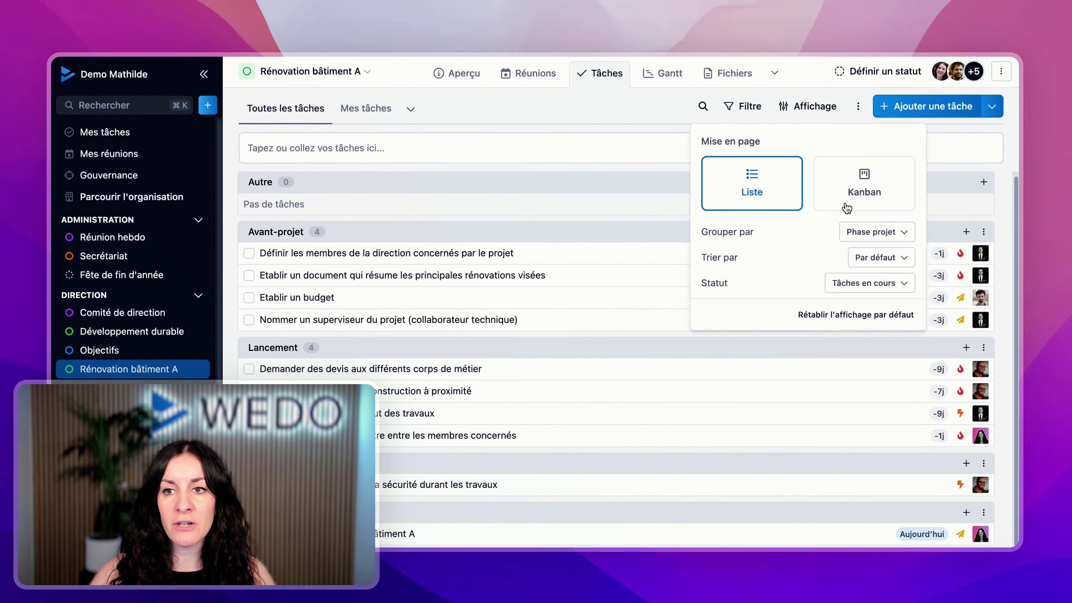
pyautogui.click(847, 207)
pyautogui.click(586, 121)
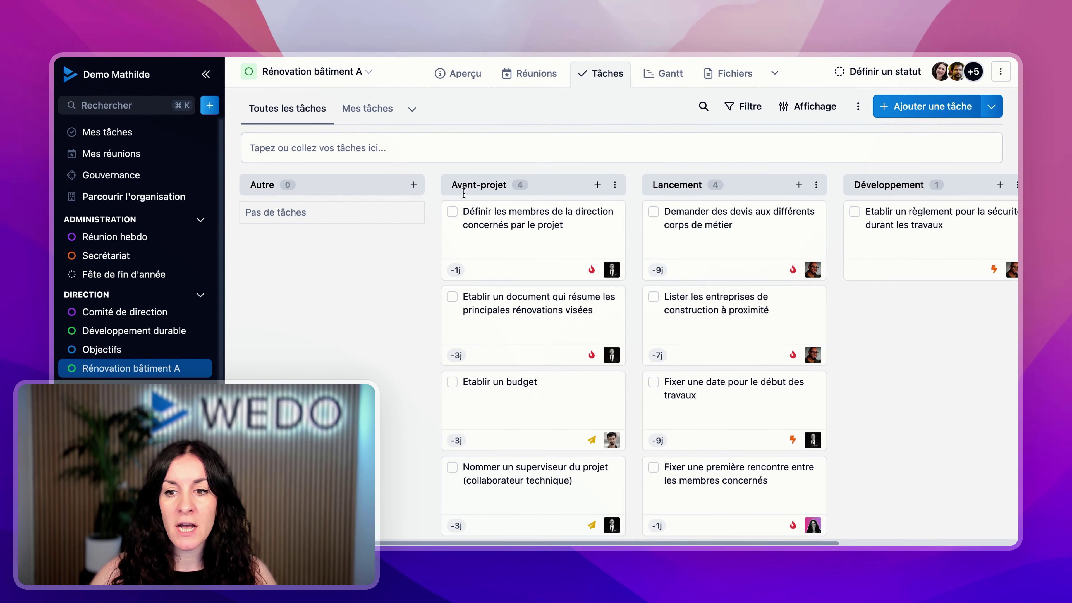
pyautogui.hscroll(5, 473, 211)
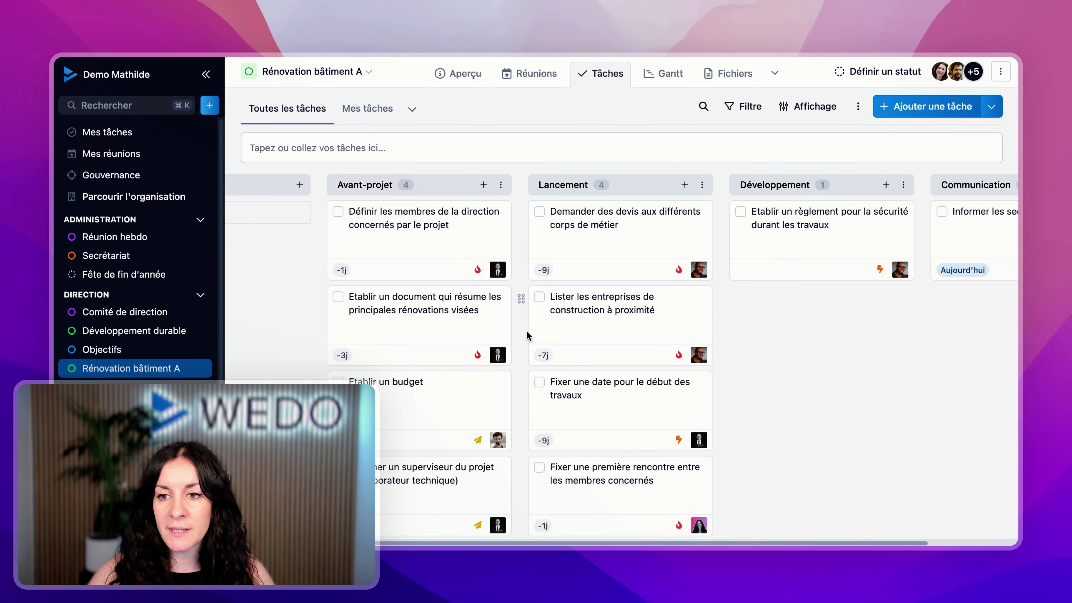
pyautogui.moveTo(523, 383); pyautogui.dragTo(620, 306)
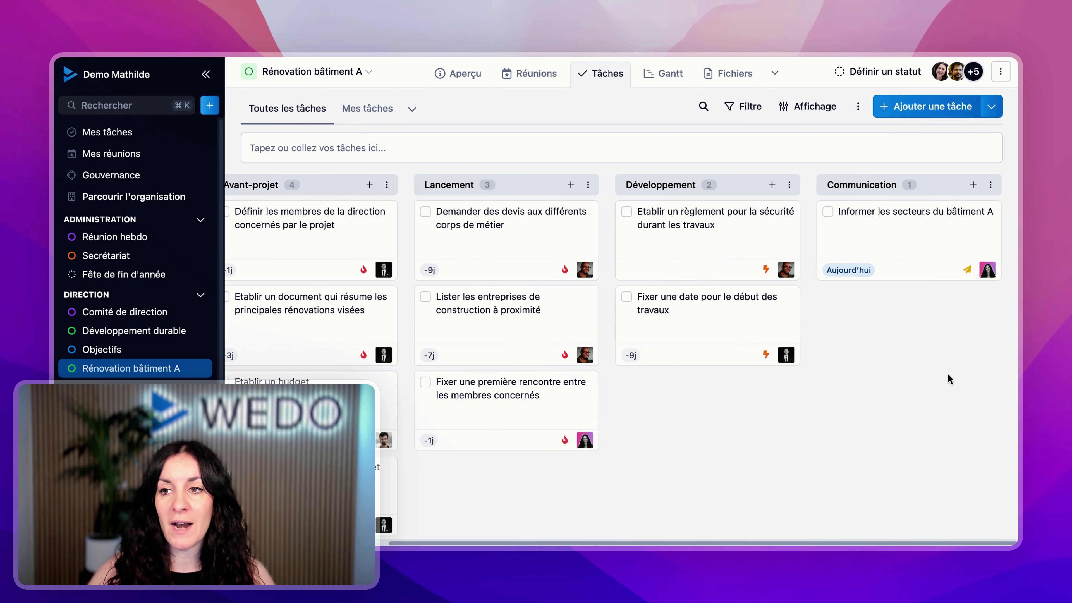
pyautogui.click(823, 106)
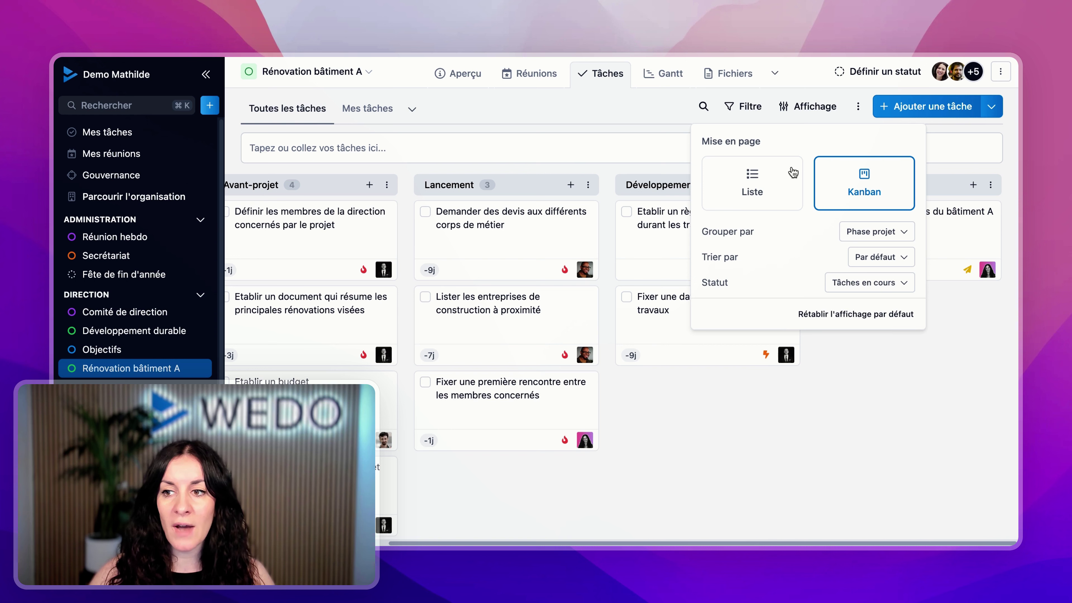
pyautogui.click(863, 393)
# Step: Create a new task filter in Mes tâches and name it "Today and Tomorrow"
pyautogui.click(107, 132)
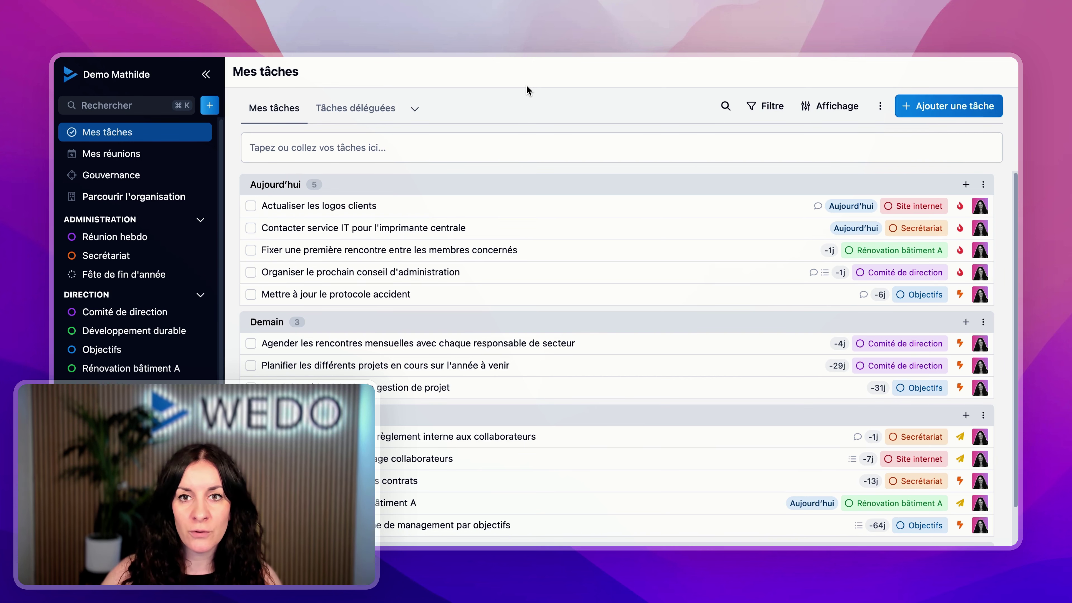
pyautogui.click(413, 112)
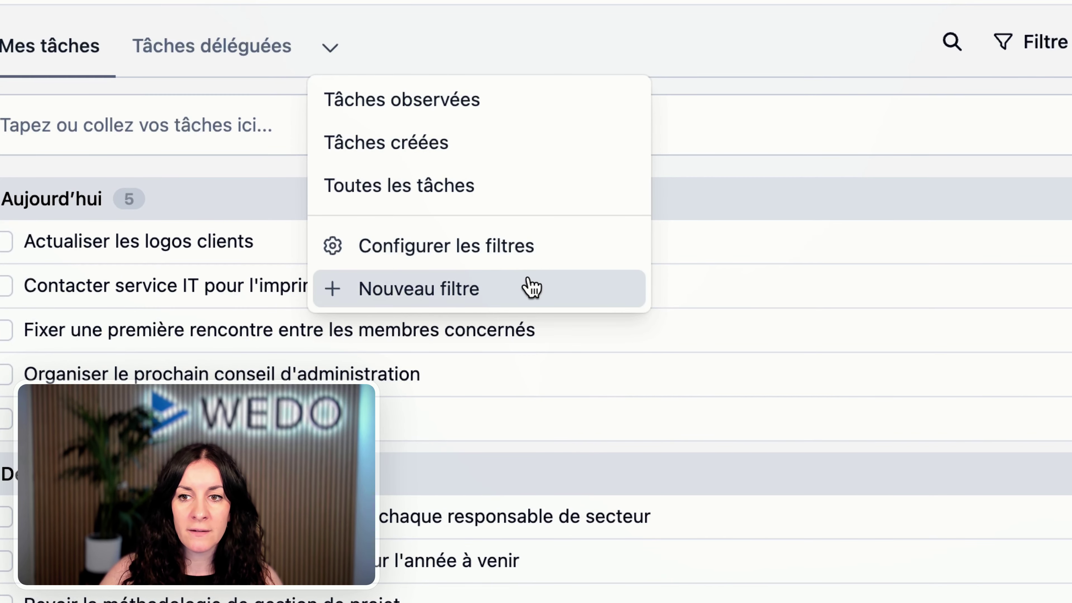
pyautogui.click(532, 288)
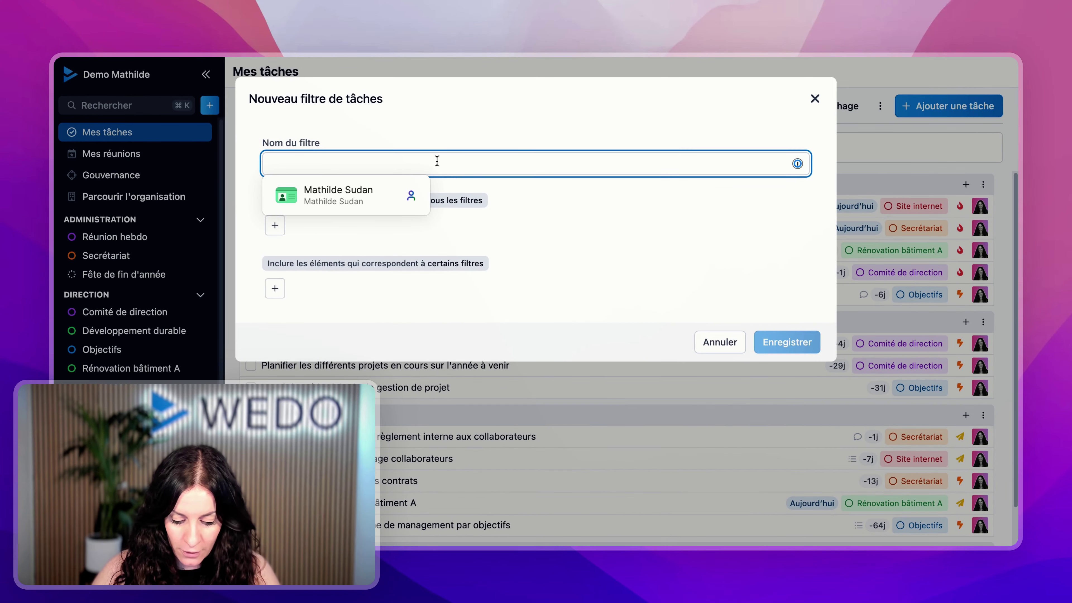
pyautogui.write('Today a')
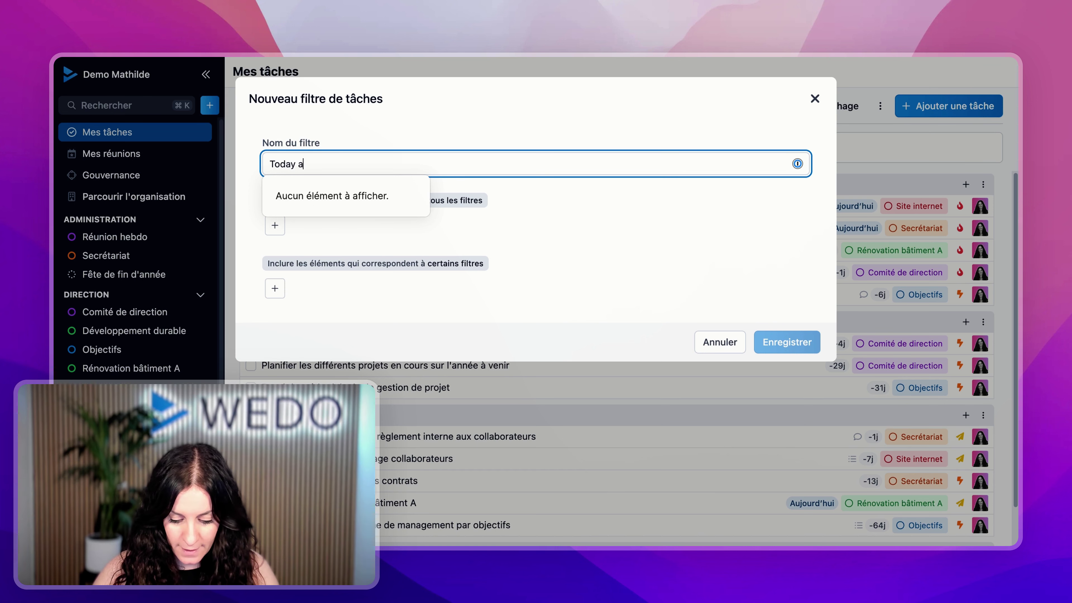
pyautogui.write('nd Tomorr')
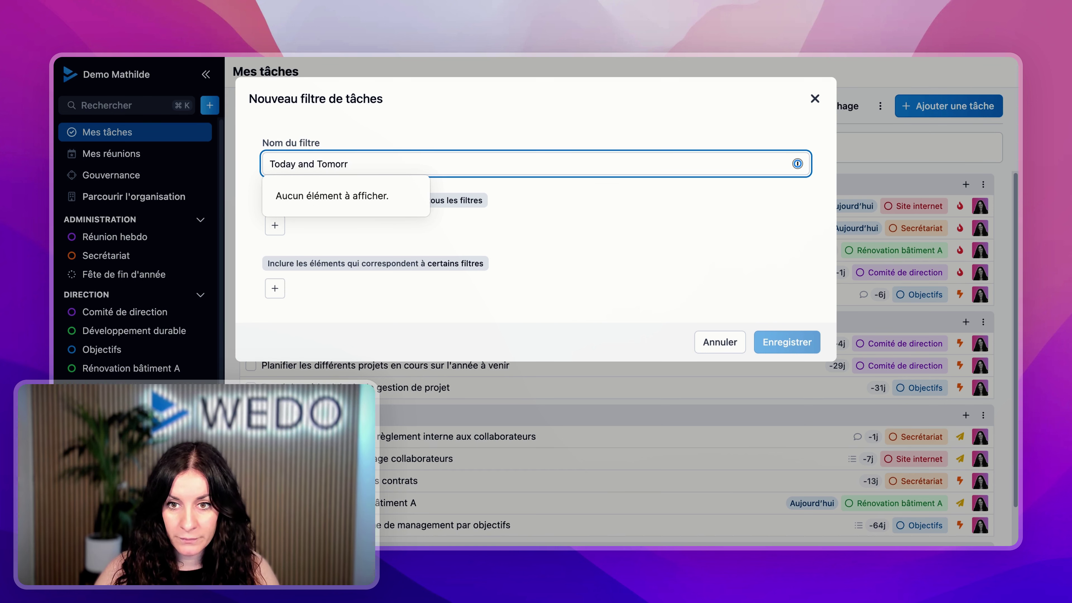
pyautogui.write('ow')
pyautogui.click(410, 212)
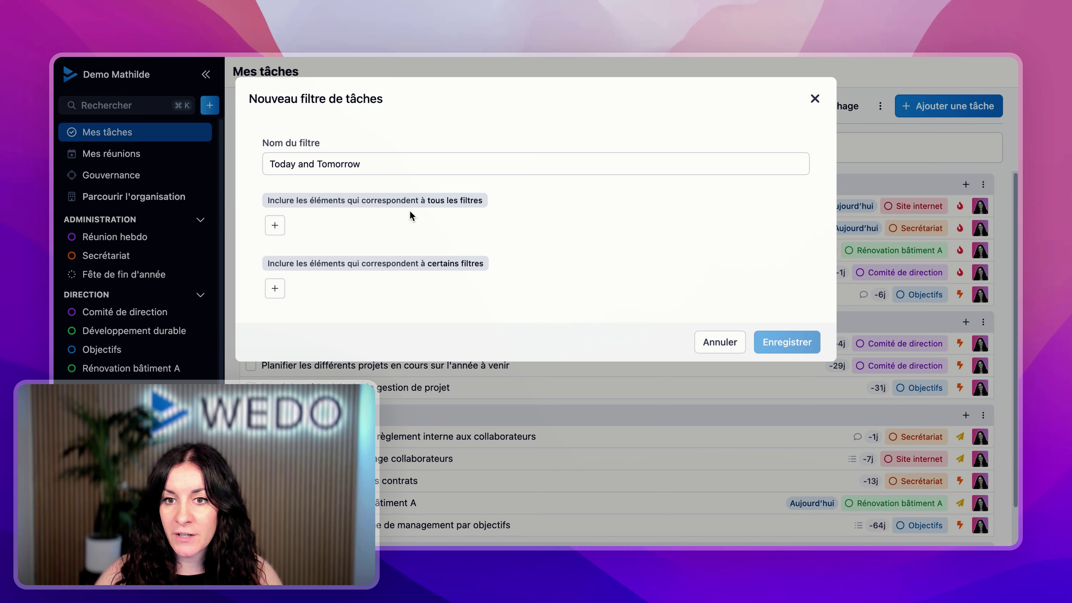
# Step: Add a condition matching all filters where Responsable est the signed-in user
pyautogui.click(278, 218)
pyautogui.click(318, 209)
pyautogui.click(433, 228)
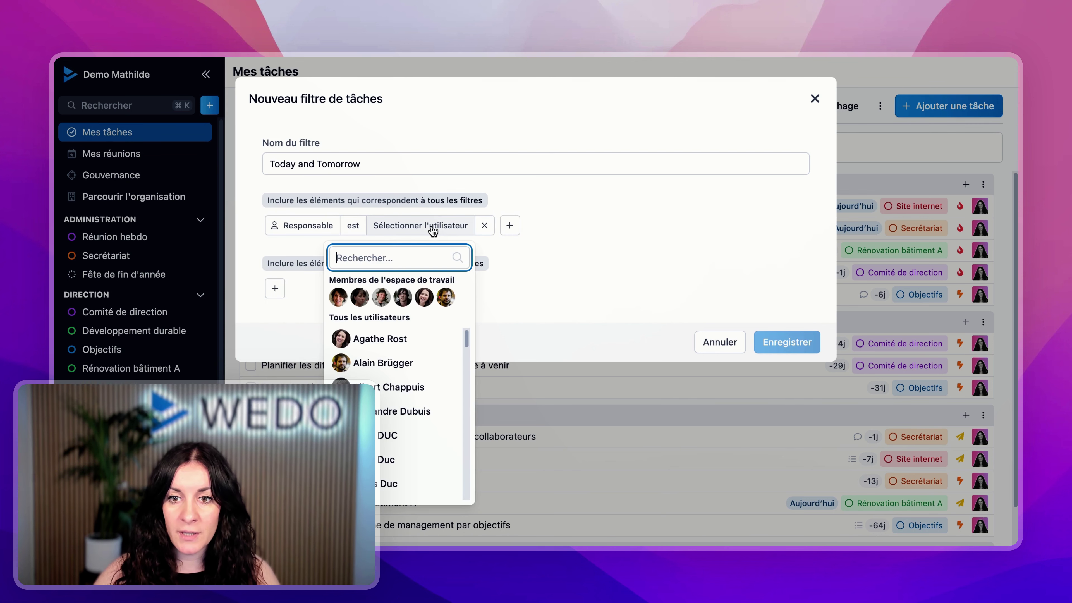
pyautogui.write('mat')
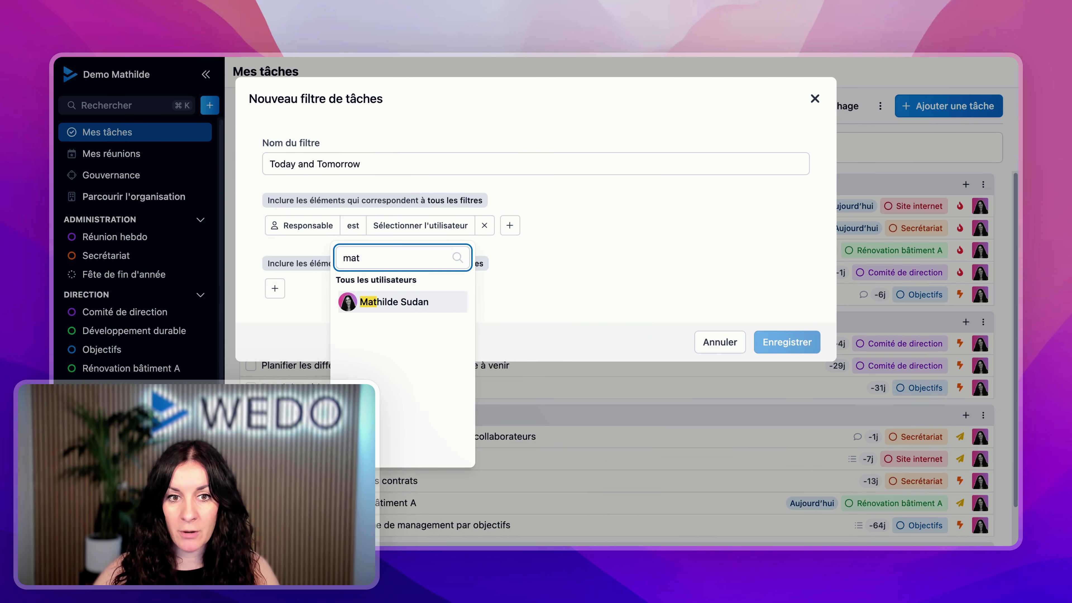
pyautogui.click(394, 302)
# Step: Add the condition Date d'échéance dans les prochains 2 Jours, save the filter and look it up among the saved filters
pyautogui.click(495, 225)
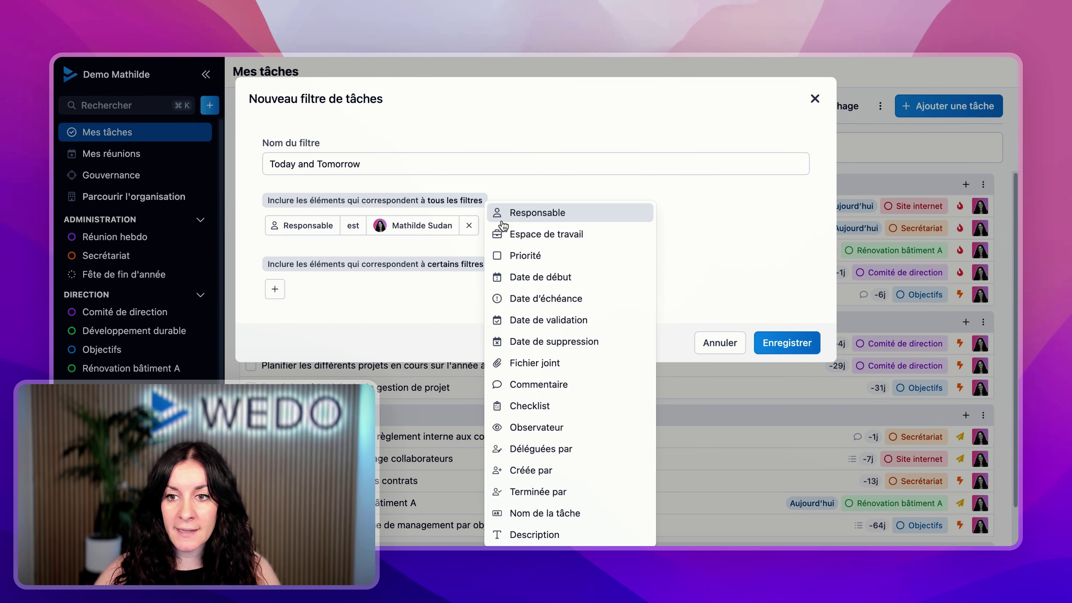
pyautogui.click(571, 298)
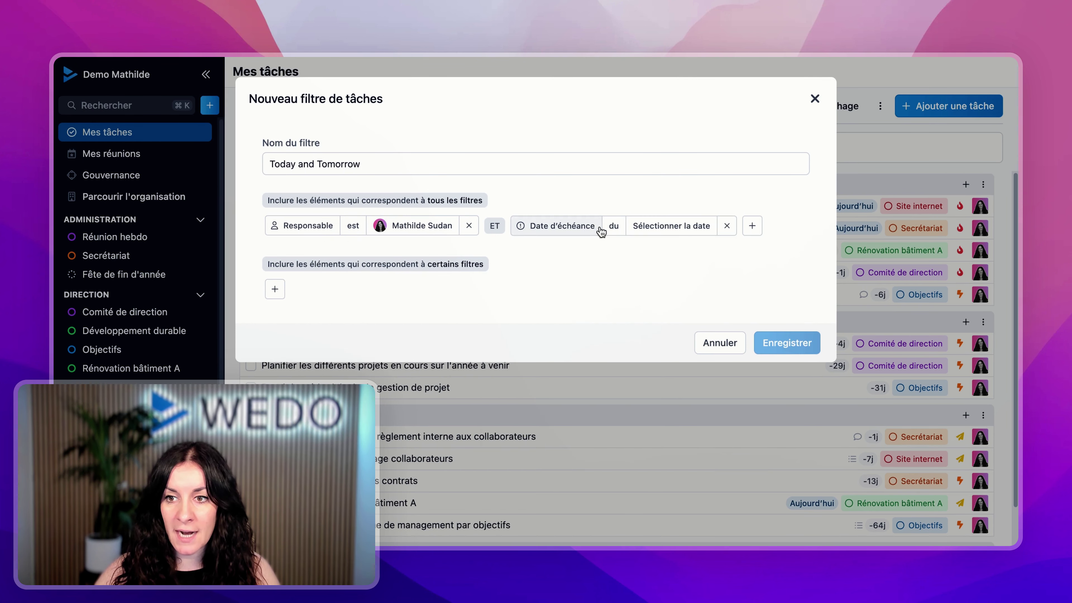
pyautogui.click(611, 231)
pyautogui.click(642, 273)
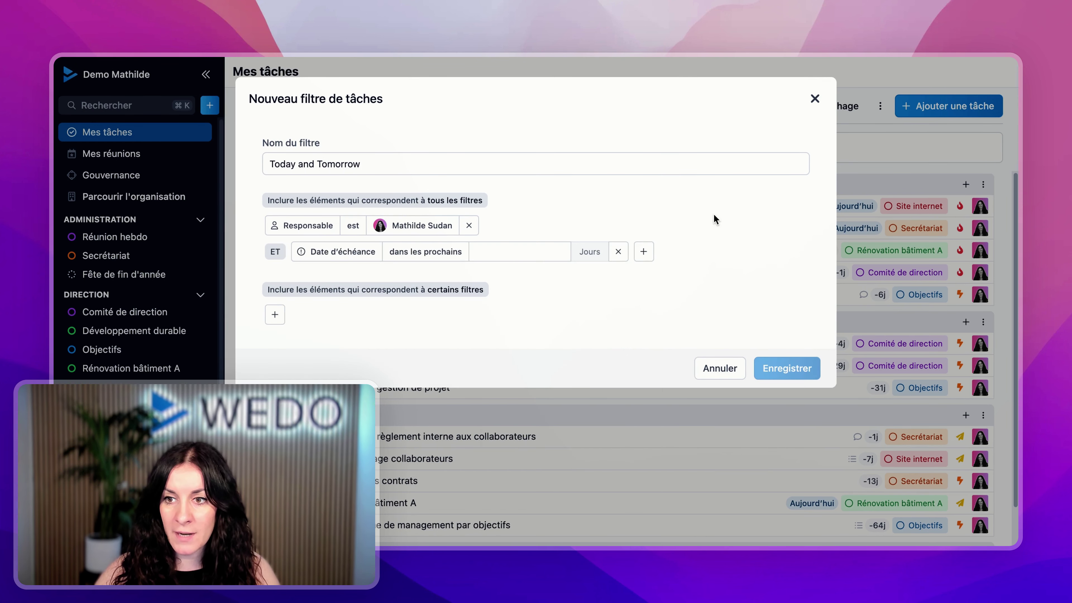
pyautogui.click(488, 244)
pyautogui.write('1')
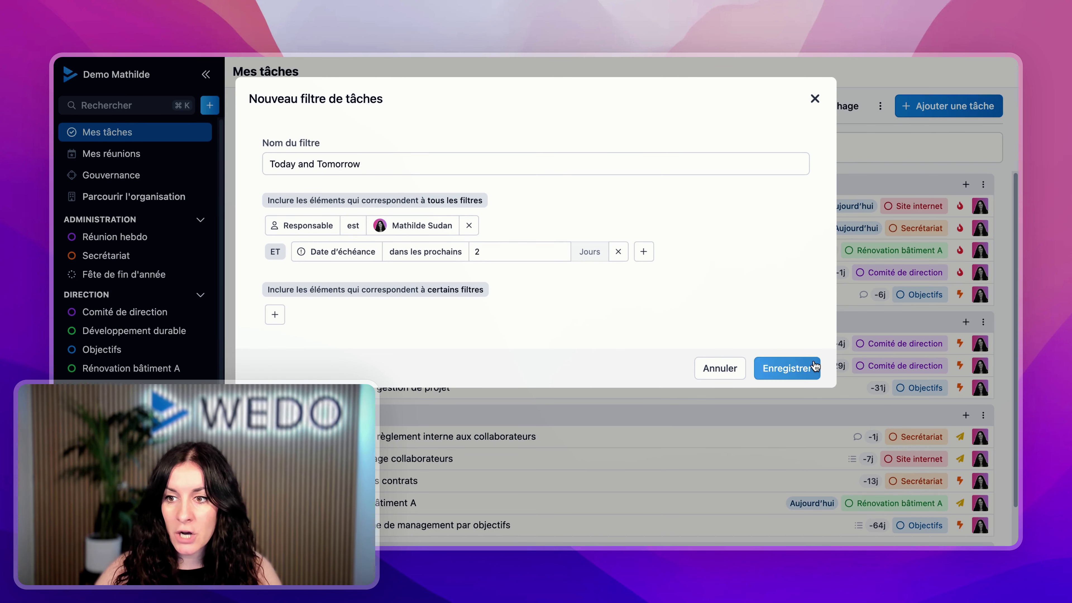
pyautogui.click(807, 365)
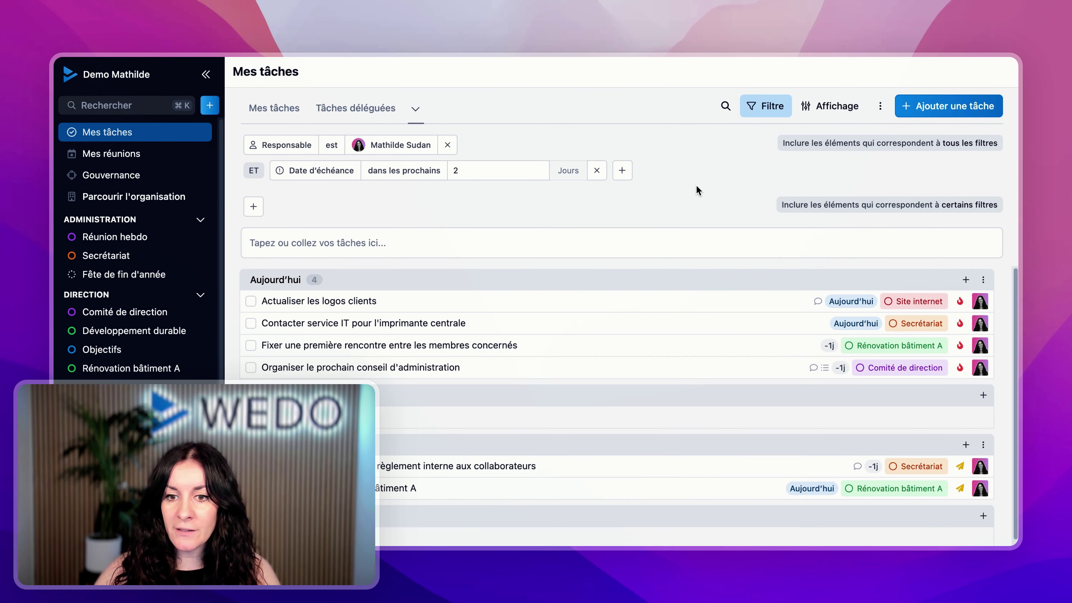
pyautogui.click(424, 113)
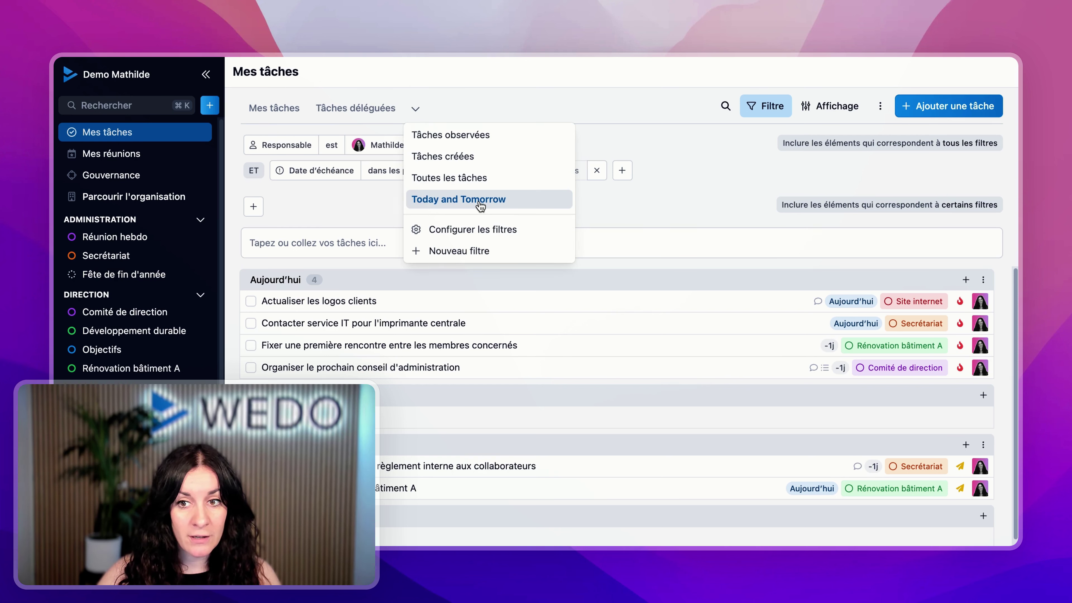
pyautogui.click(649, 203)
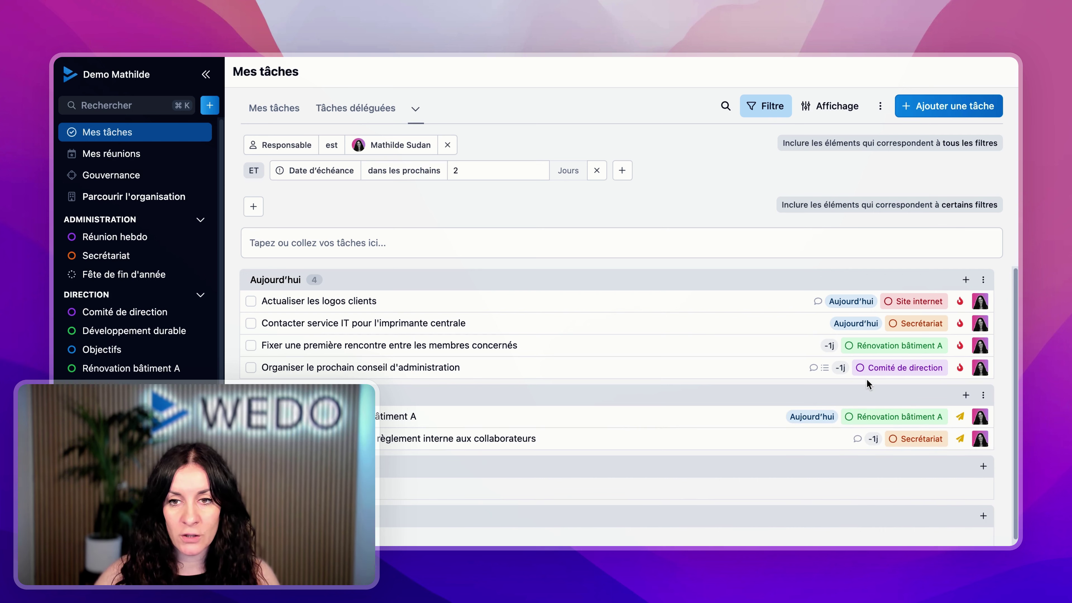
# Step: Create another task filter named "Tâches" followed by the colleague's first name and "7 prochains jours"
pyautogui.click(410, 114)
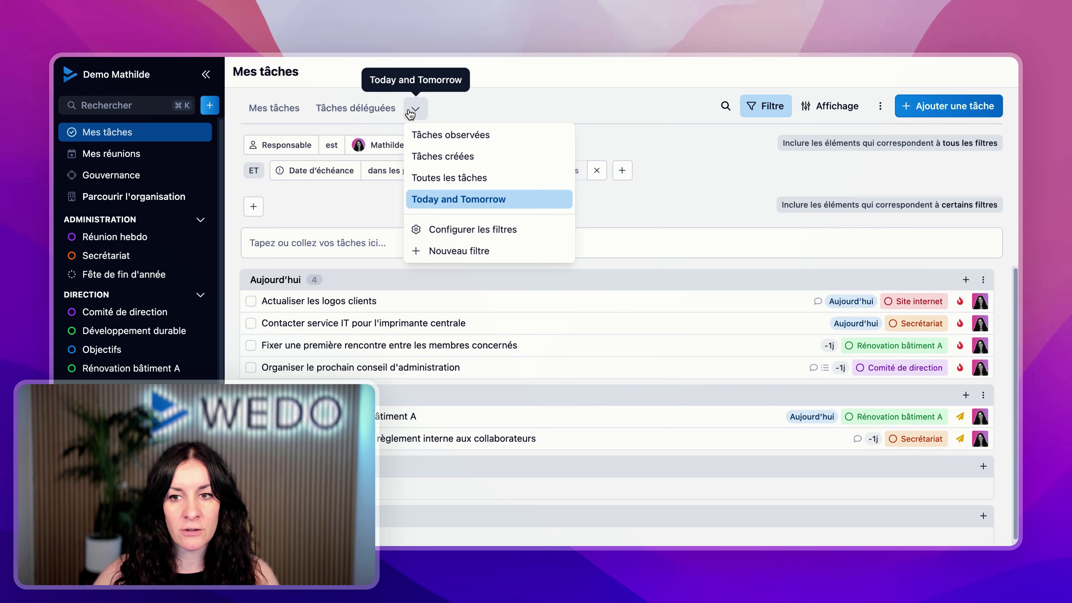
pyautogui.click(492, 250)
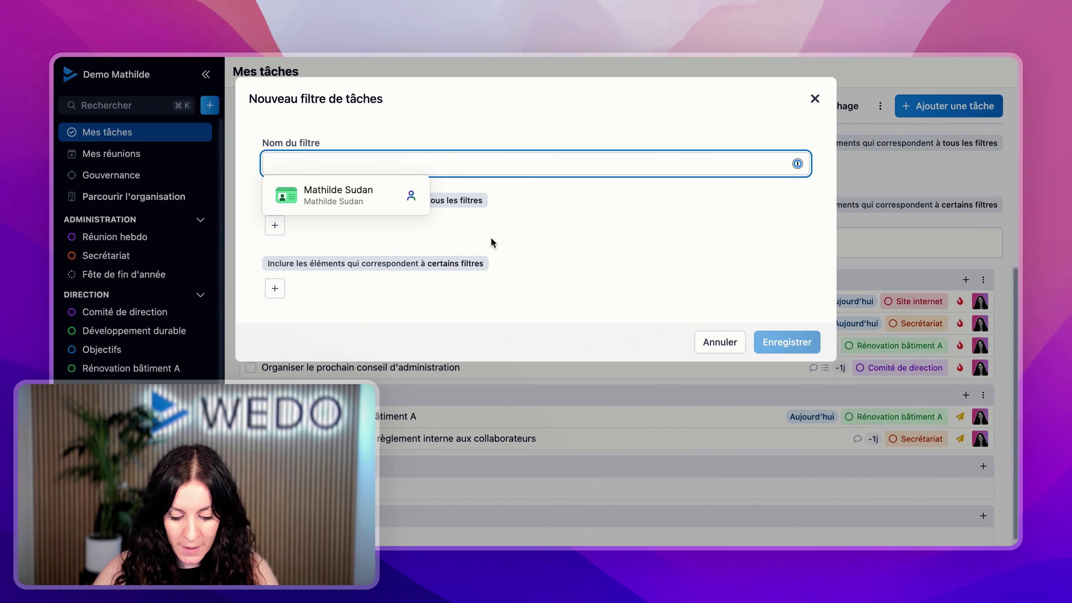
pyautogui.write('T^âches ')
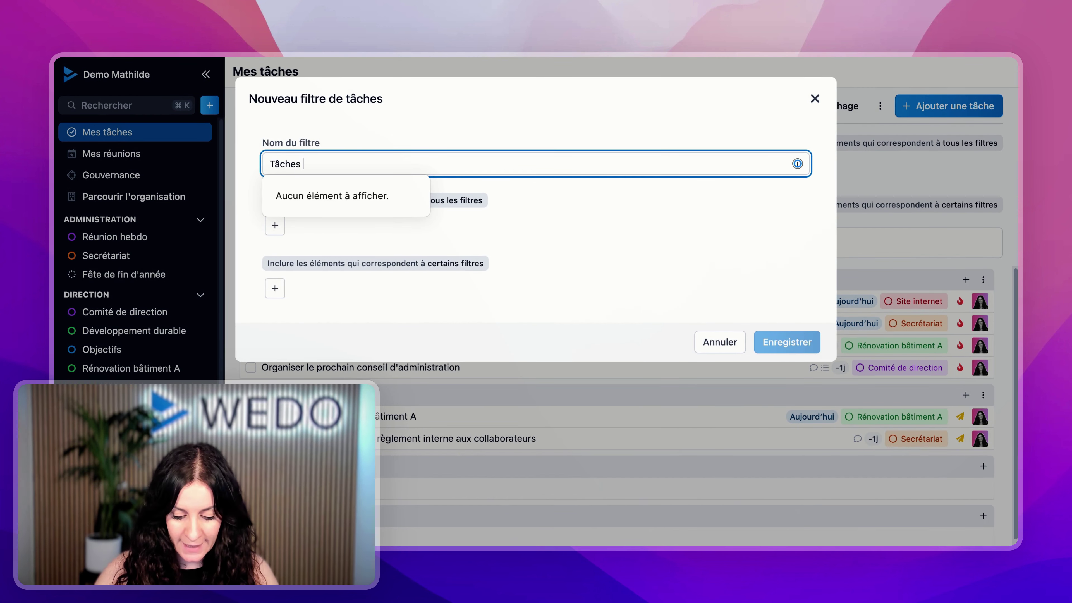
pyautogui.write('Agathe')
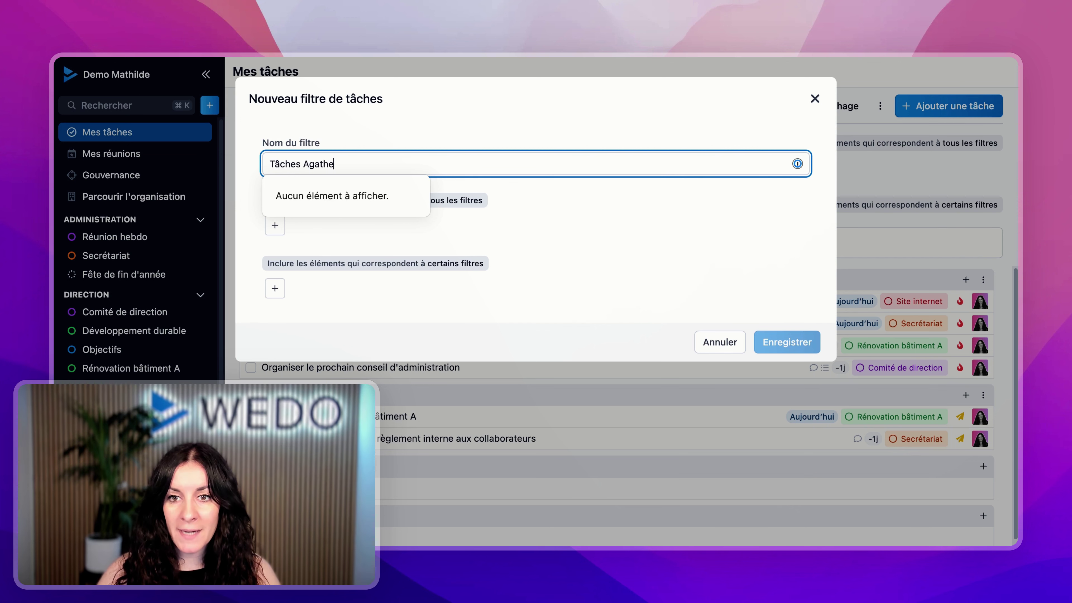
pyautogui.click(654, 262)
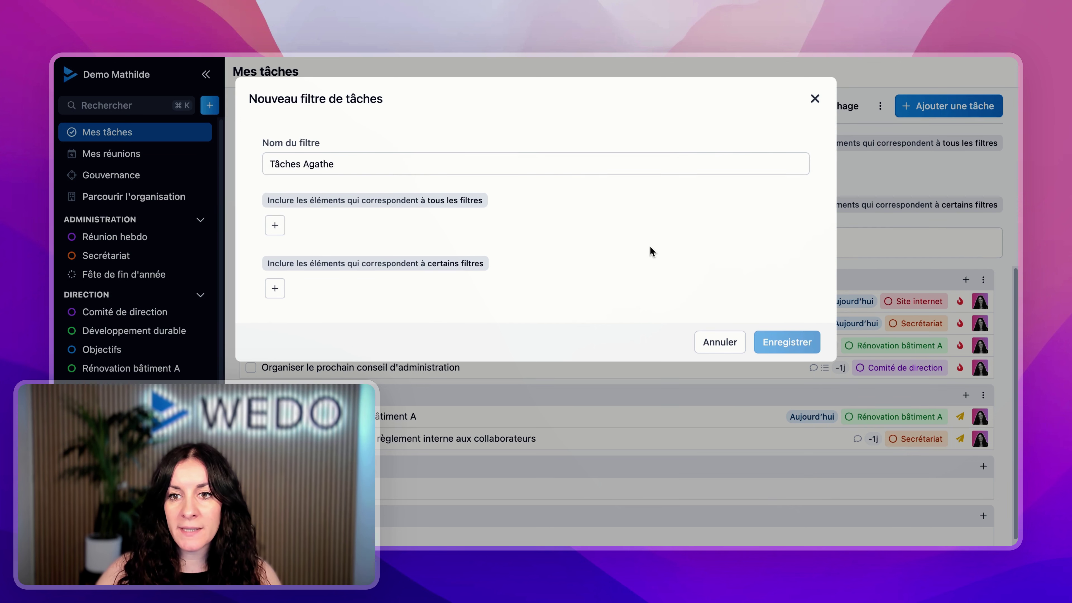
pyautogui.click(516, 162)
pyautogui.write('7 ')
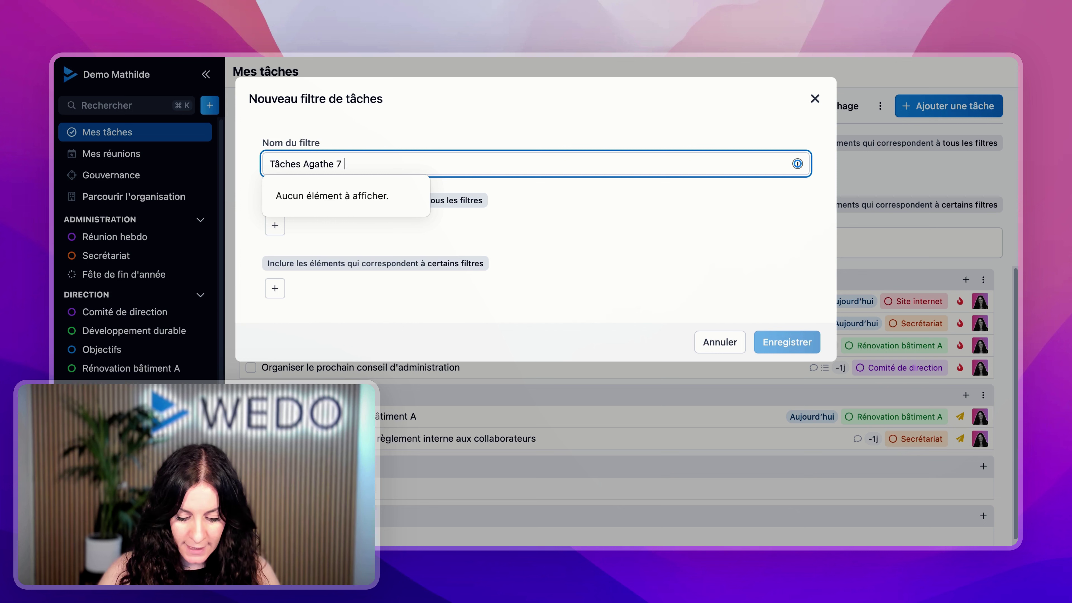
pyautogui.write('prochains jours')
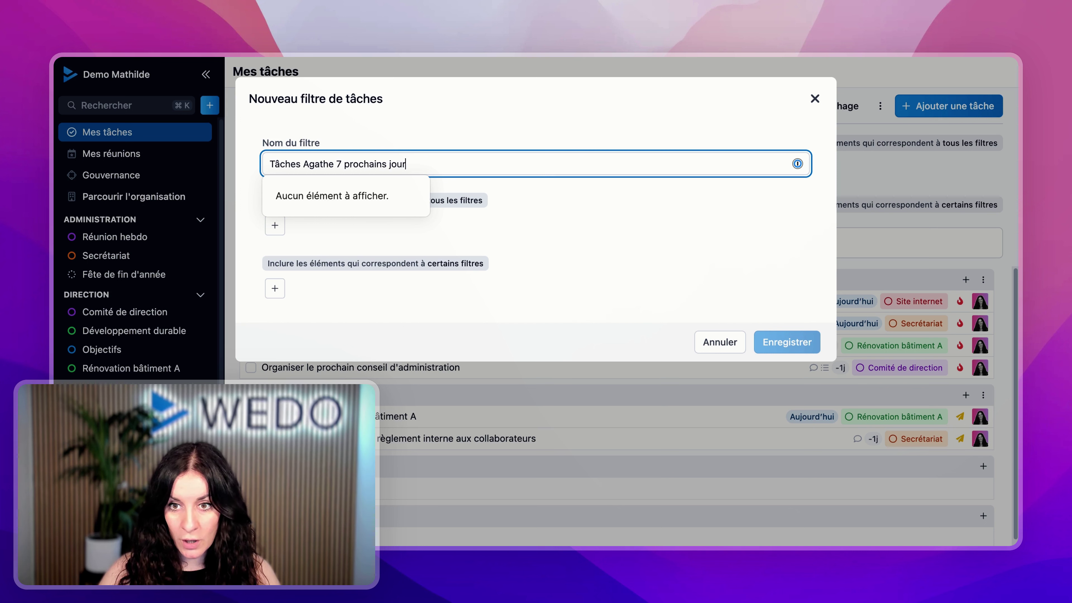
pyautogui.click(648, 224)
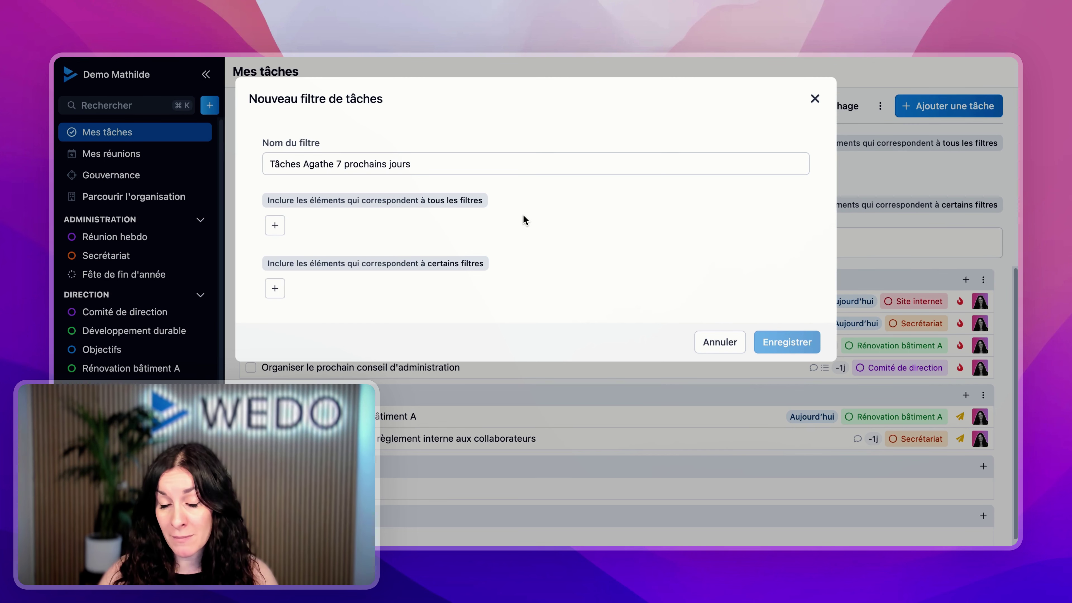
# Step: Add a Responsable est condition to the new filter and select the colleague whose tasks it covers
pyautogui.click(275, 228)
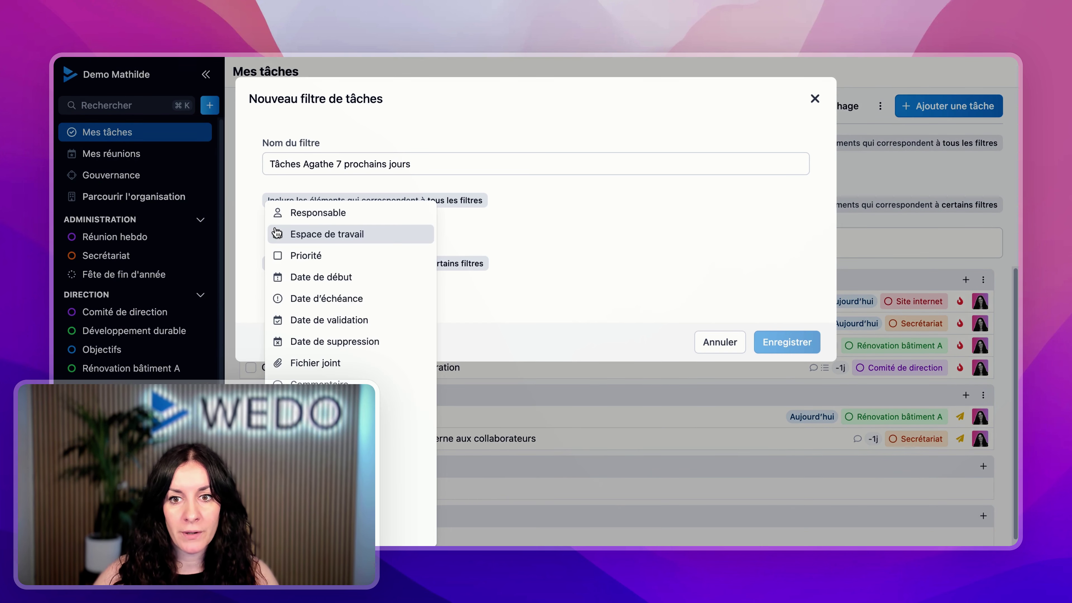
pyautogui.click(298, 214)
pyautogui.click(378, 227)
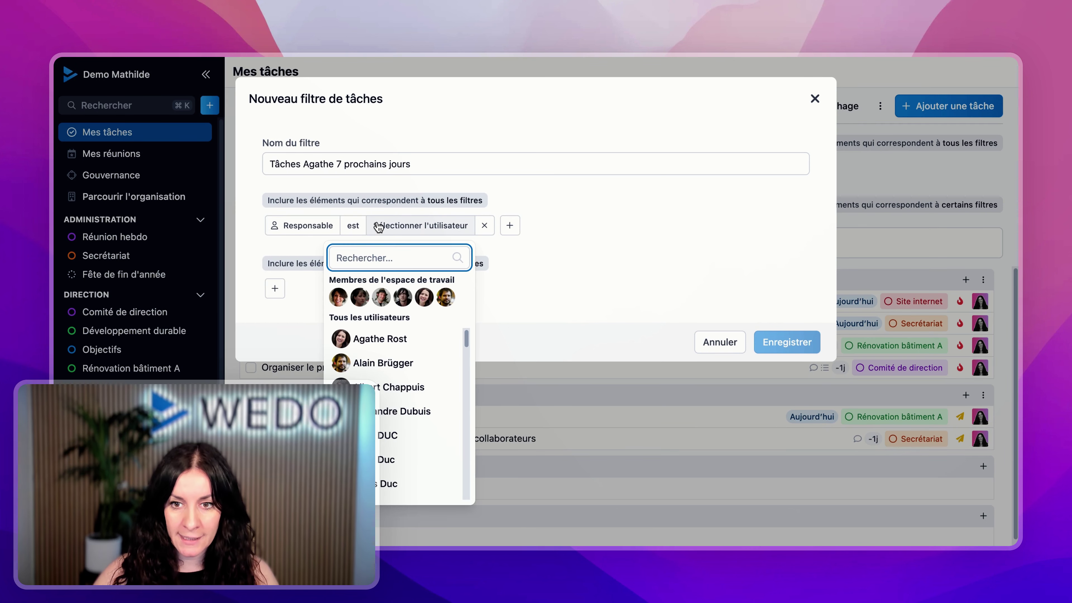
pyautogui.write('agat')
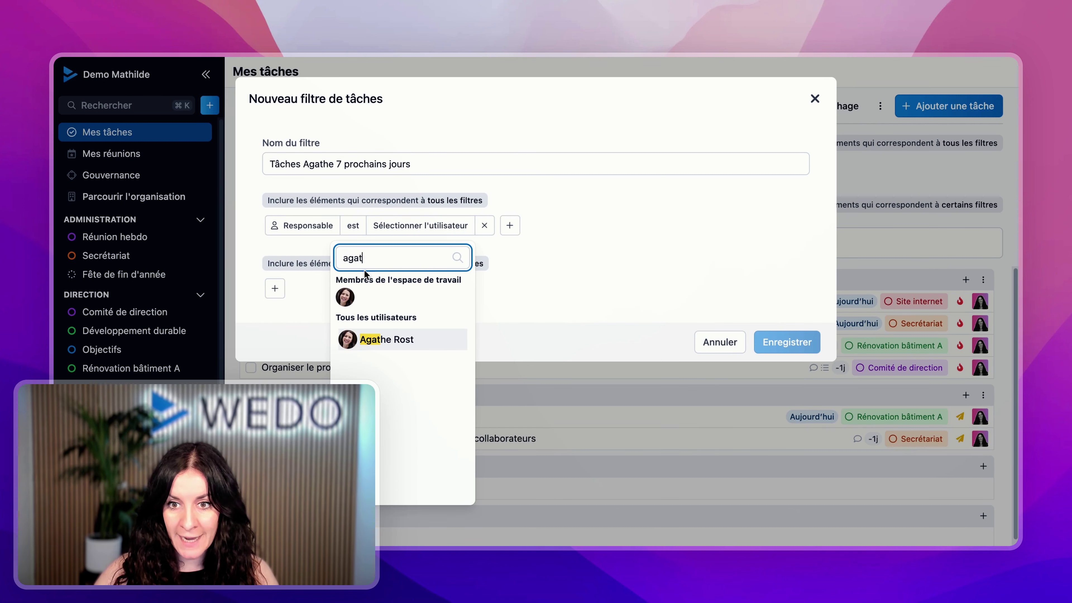
pyautogui.click(372, 339)
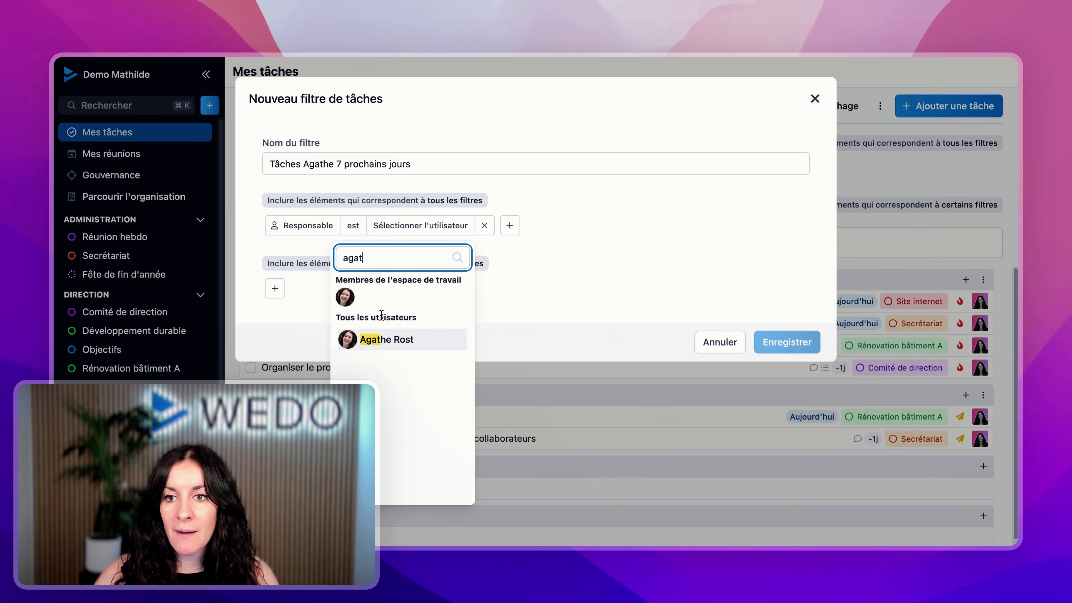
pyautogui.click(378, 338)
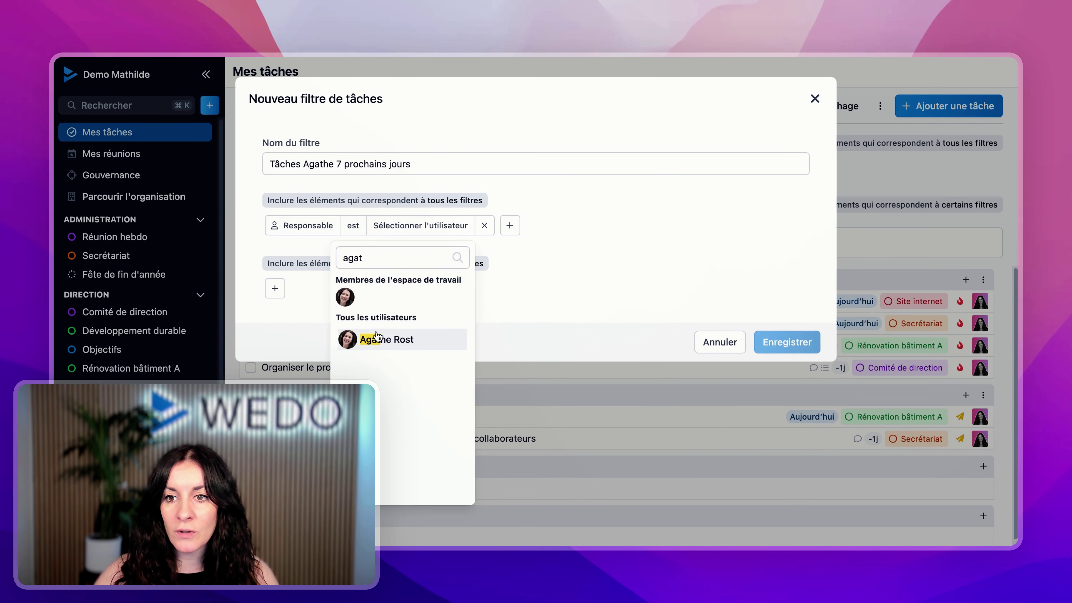
pyautogui.click(378, 338)
# Step: Add the condition Date d'échéance dans les prochains 7 Jours, save the filter and look through the due dates of the filtered tasks
pyautogui.click(481, 225)
pyautogui.click(496, 297)
pyautogui.click(603, 228)
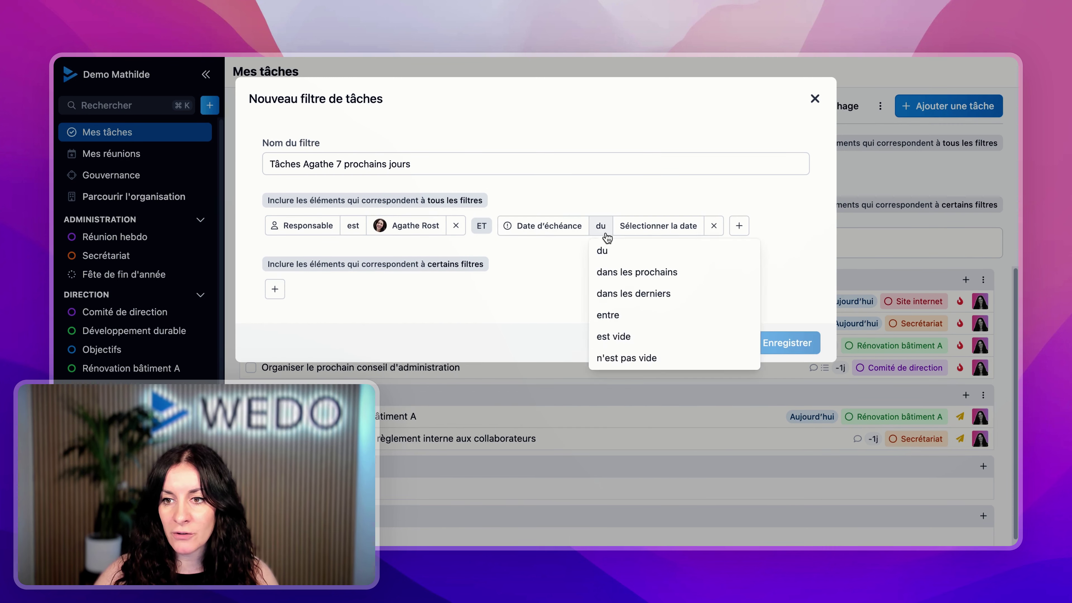
pyautogui.click(618, 274)
pyautogui.click(540, 255)
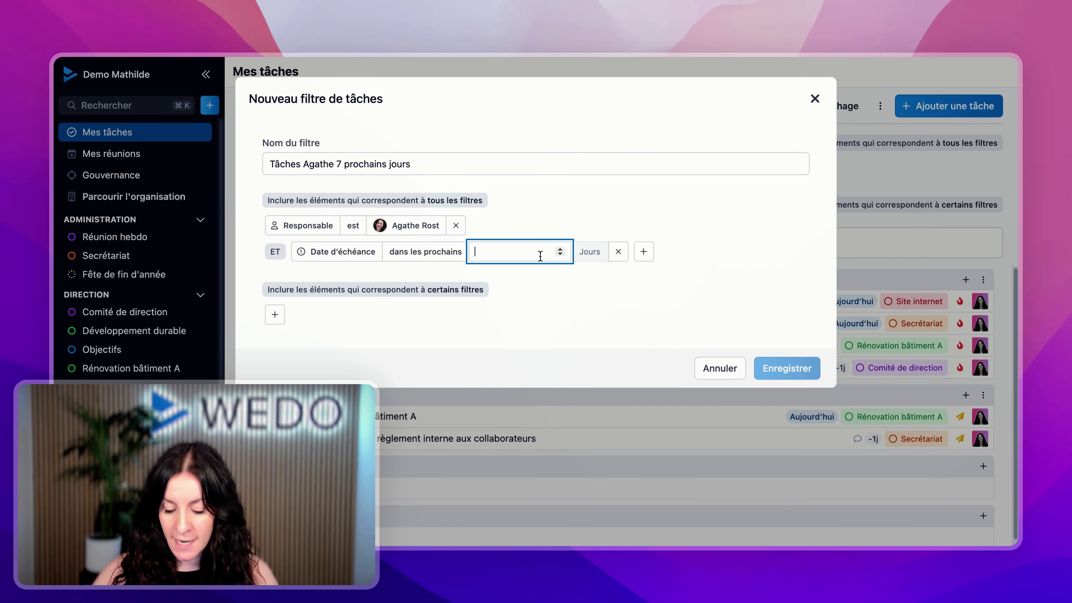
pyautogui.write('7')
pyautogui.click(712, 259)
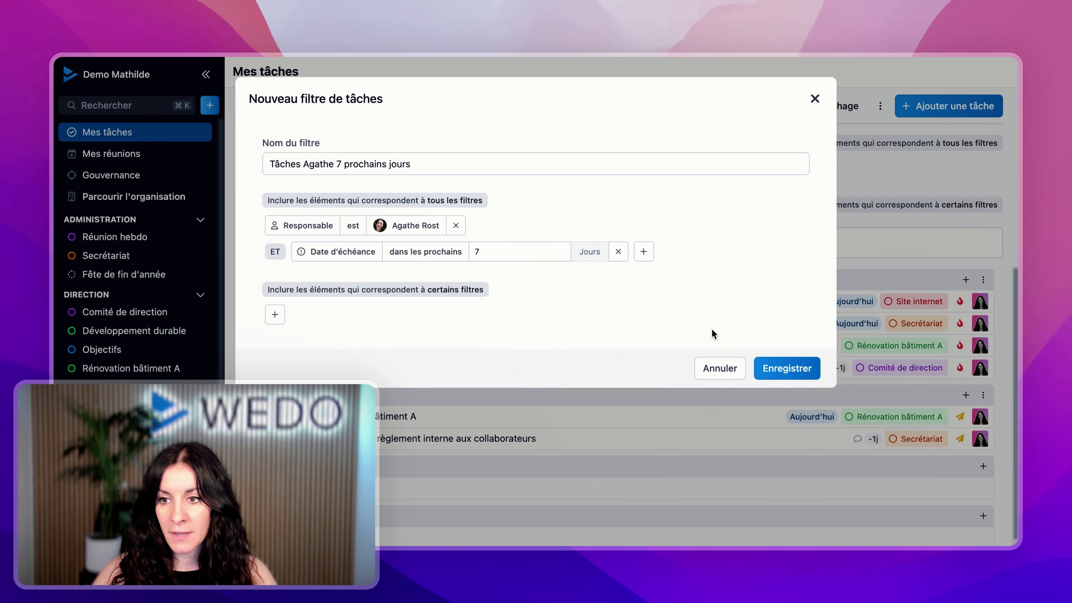
pyautogui.click(802, 376)
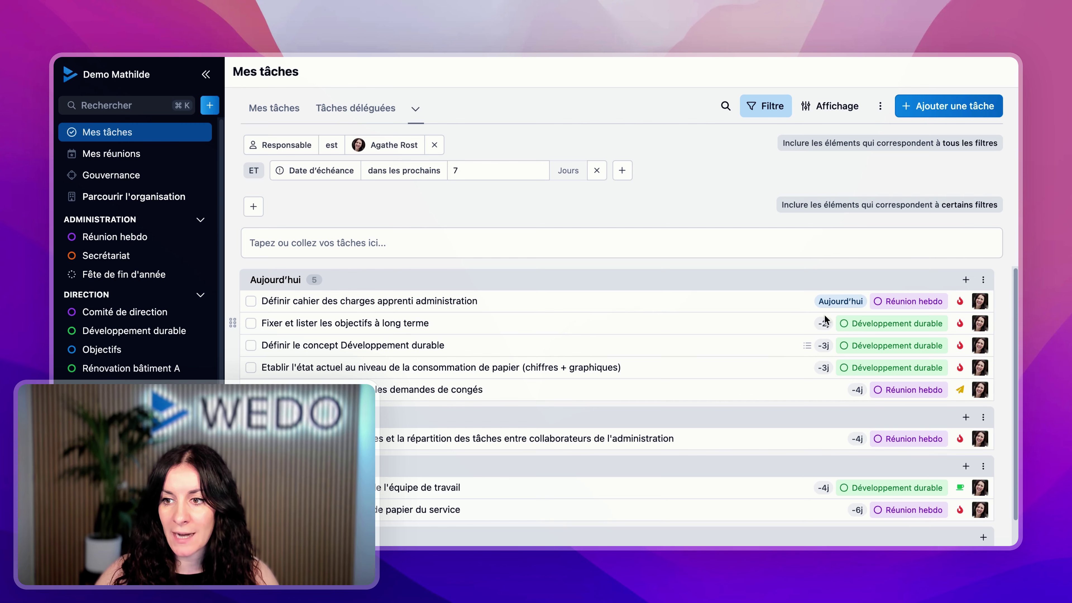
pyautogui.scroll(-1, 844, 416)
pyautogui.moveTo(863, 487)
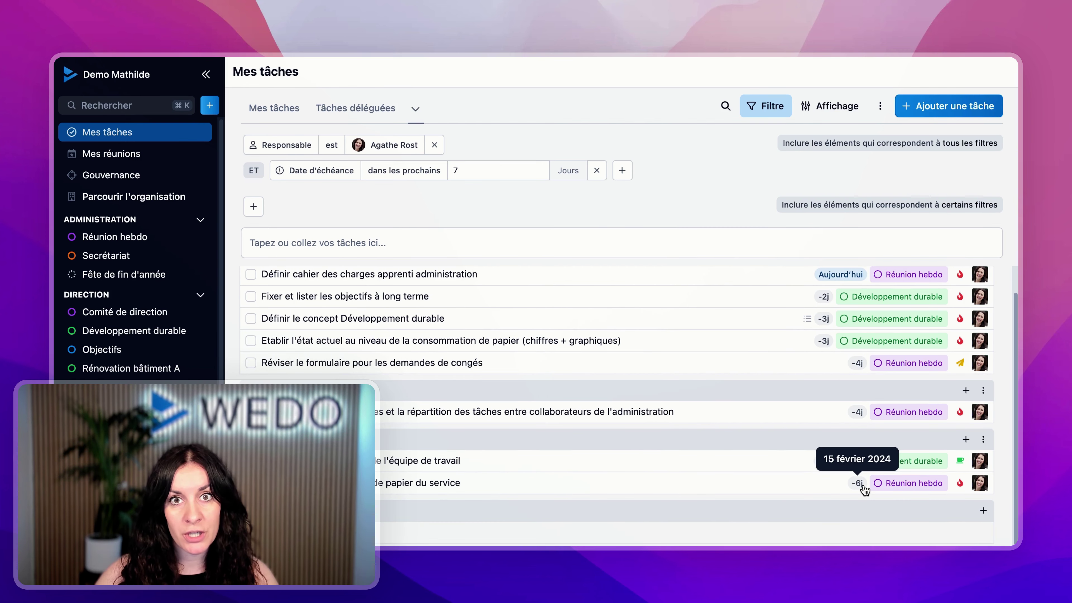
pyautogui.scroll(1, 862, 487)
# Step: Organise the Aujourd'hui group with Déléguer and assign each of its tasks to yourself (Moi) until the group is done
pyautogui.click(982, 281)
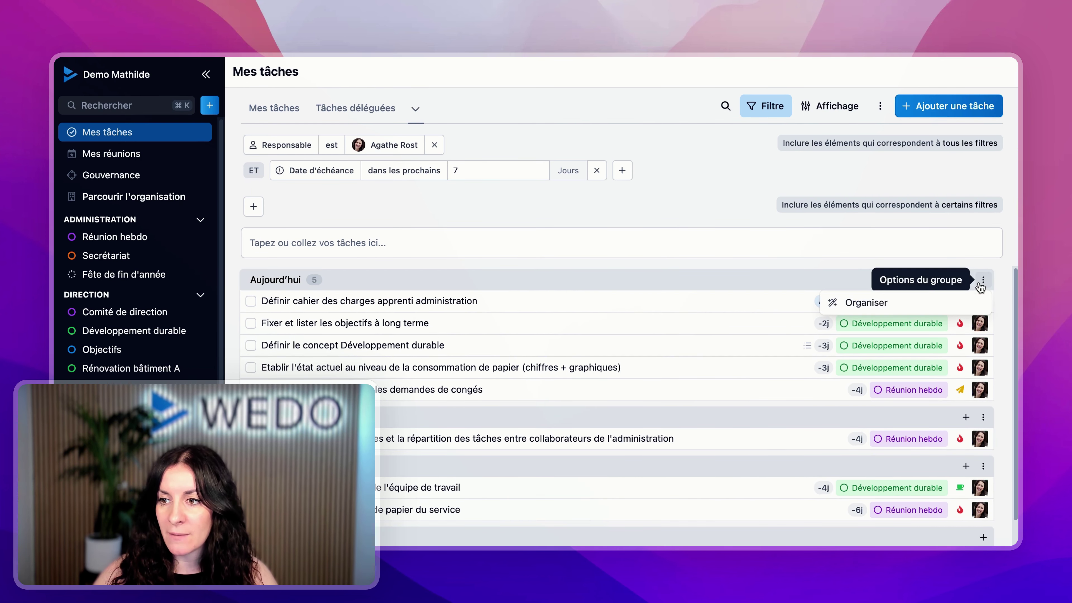
pyautogui.click(908, 304)
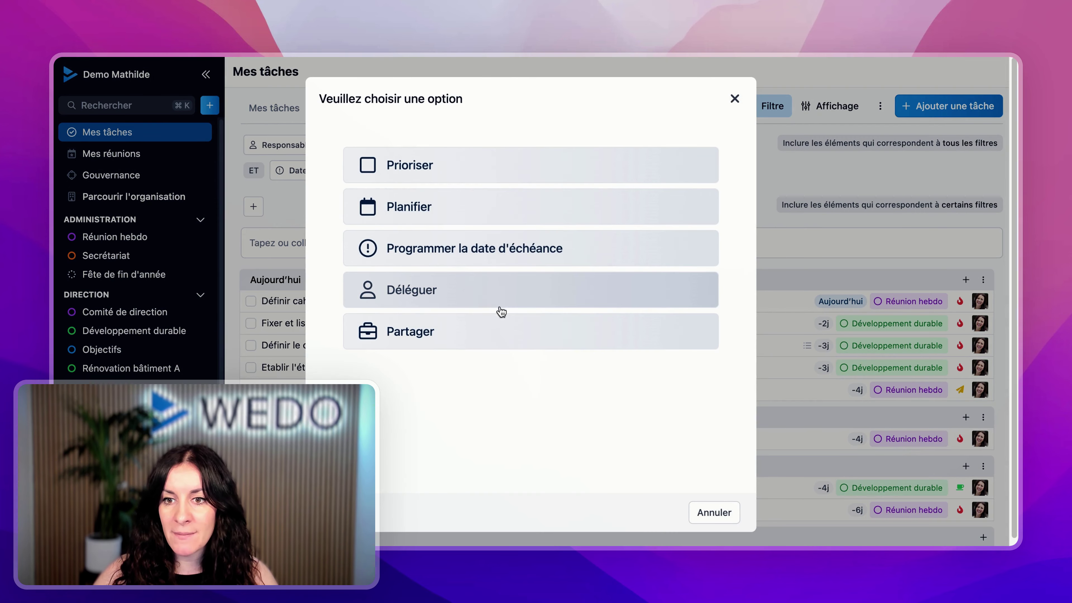
pyautogui.click(464, 289)
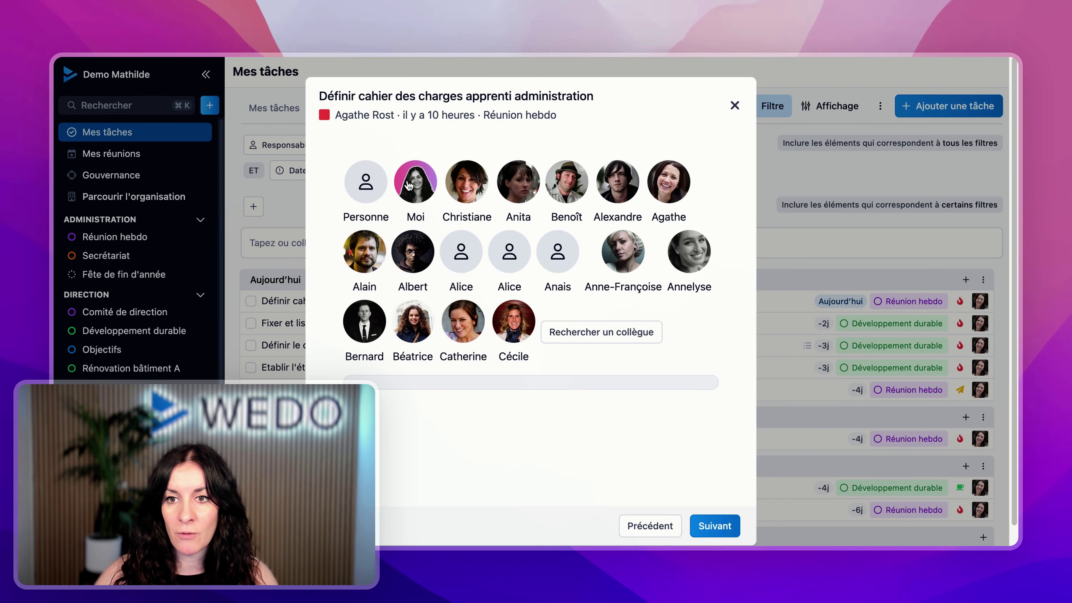
pyautogui.click(408, 185)
pyautogui.click(408, 185)
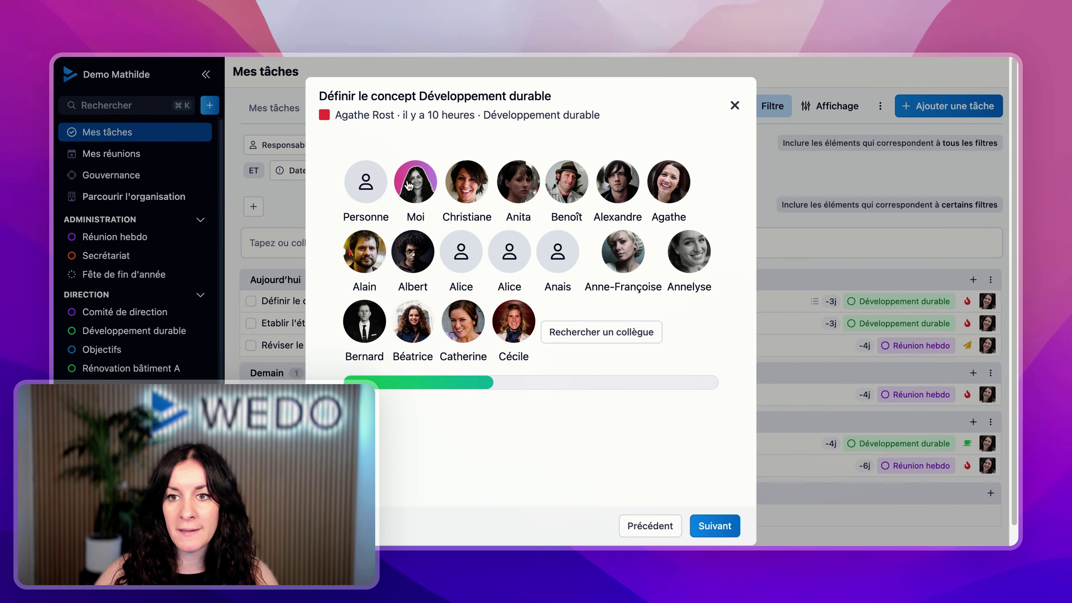
pyautogui.click(408, 185)
pyautogui.click(409, 185)
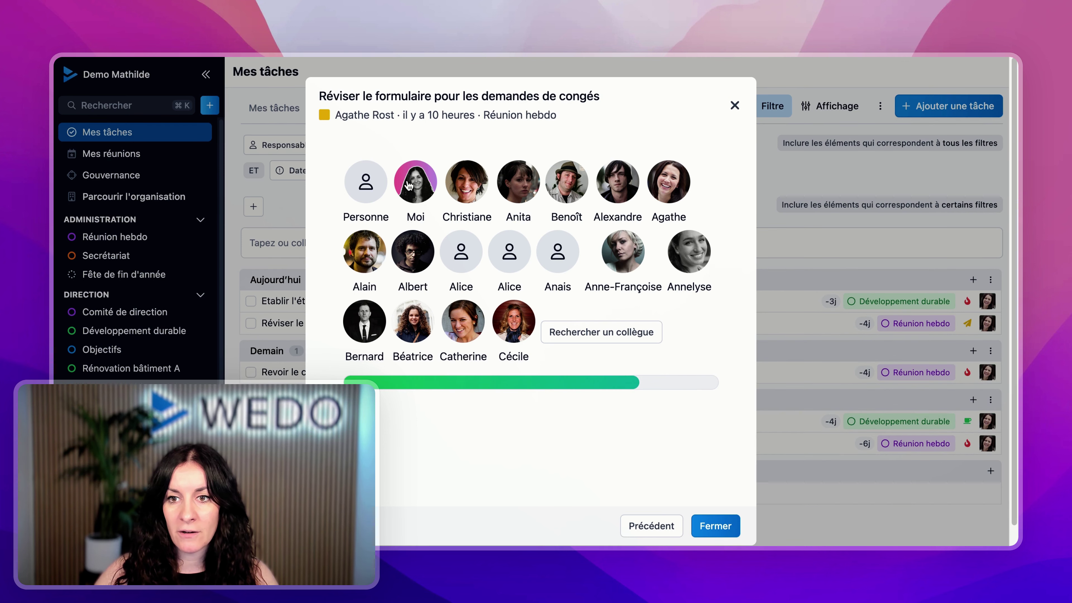
pyautogui.click(408, 185)
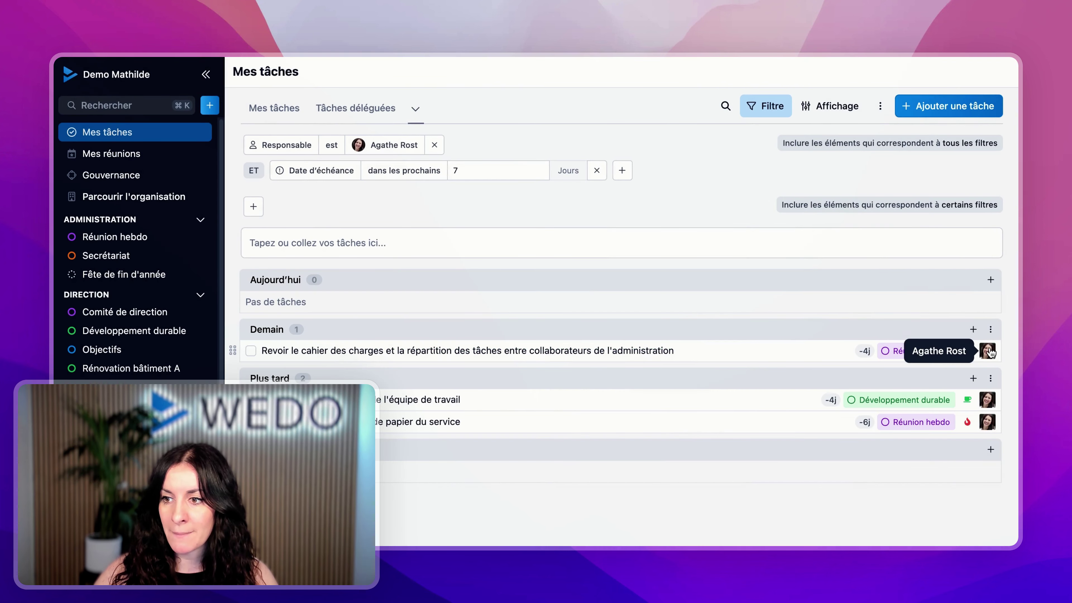
# Step: Change the responsible person of the cahier des charges task under Demain to yourself and close its details
pyautogui.click(988, 350)
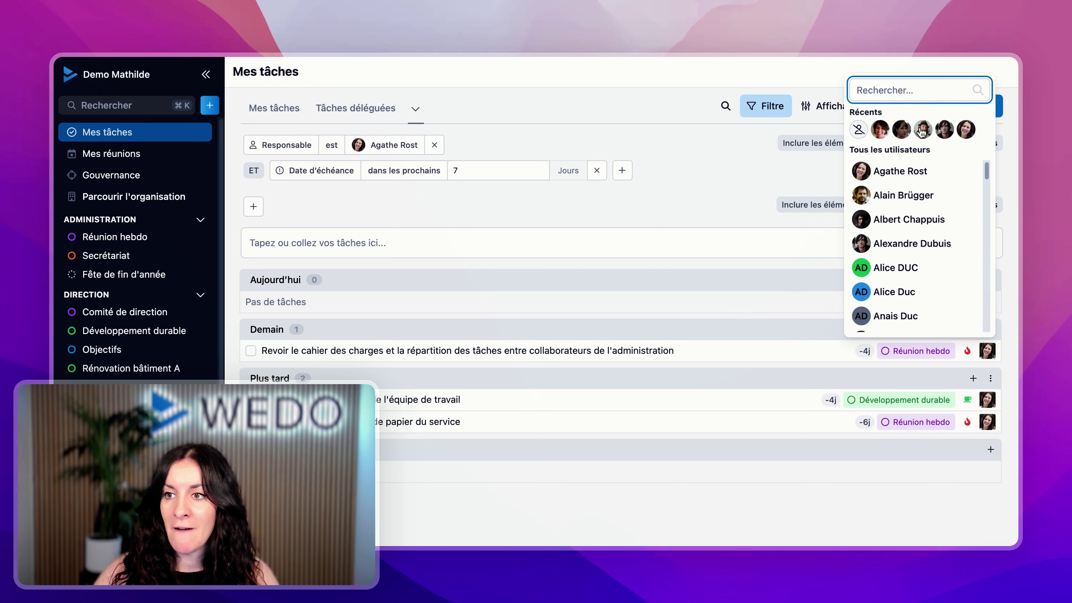
pyautogui.write('mat')
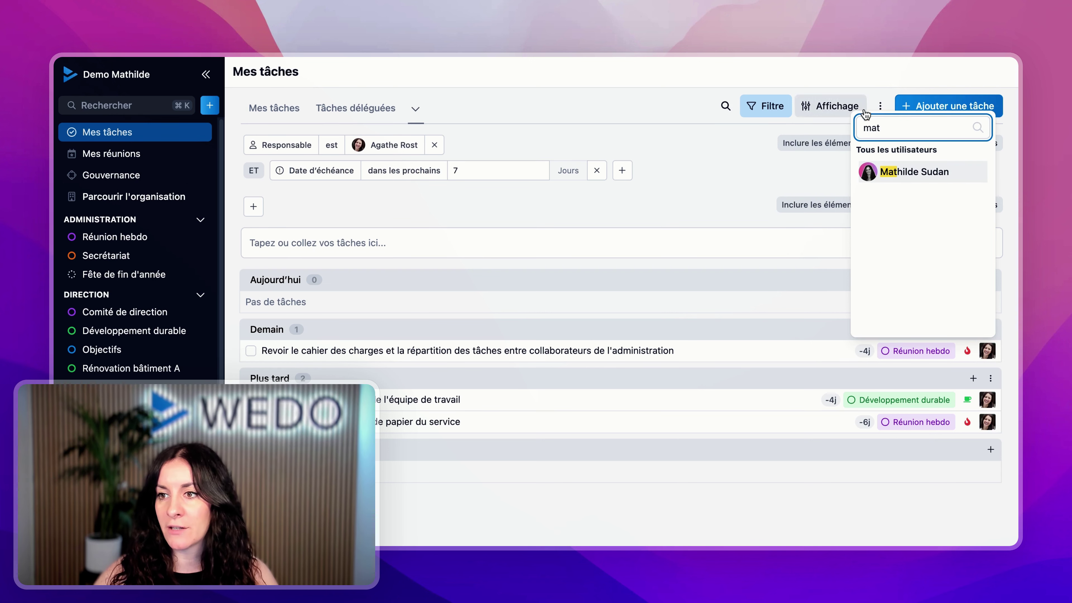
pyautogui.click(893, 178)
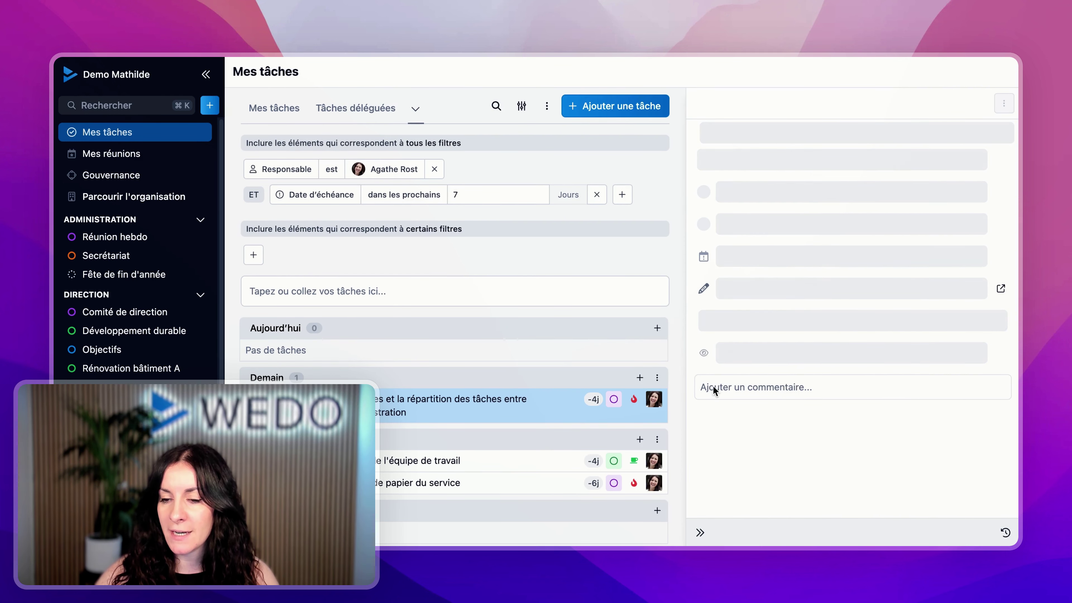
pyautogui.press('Escape')
pyautogui.click(987, 351)
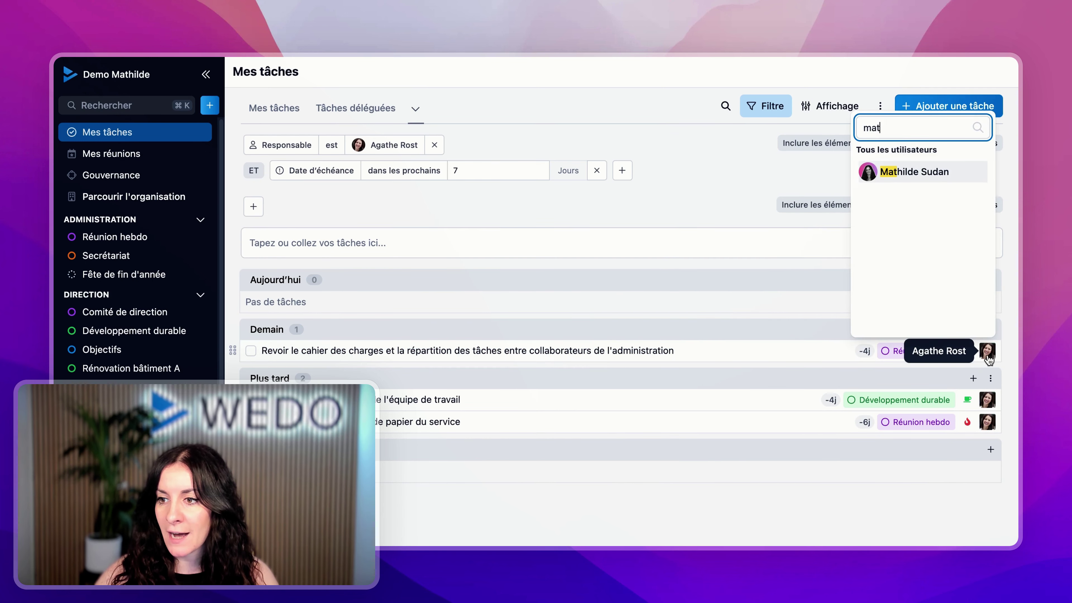
pyautogui.click(933, 177)
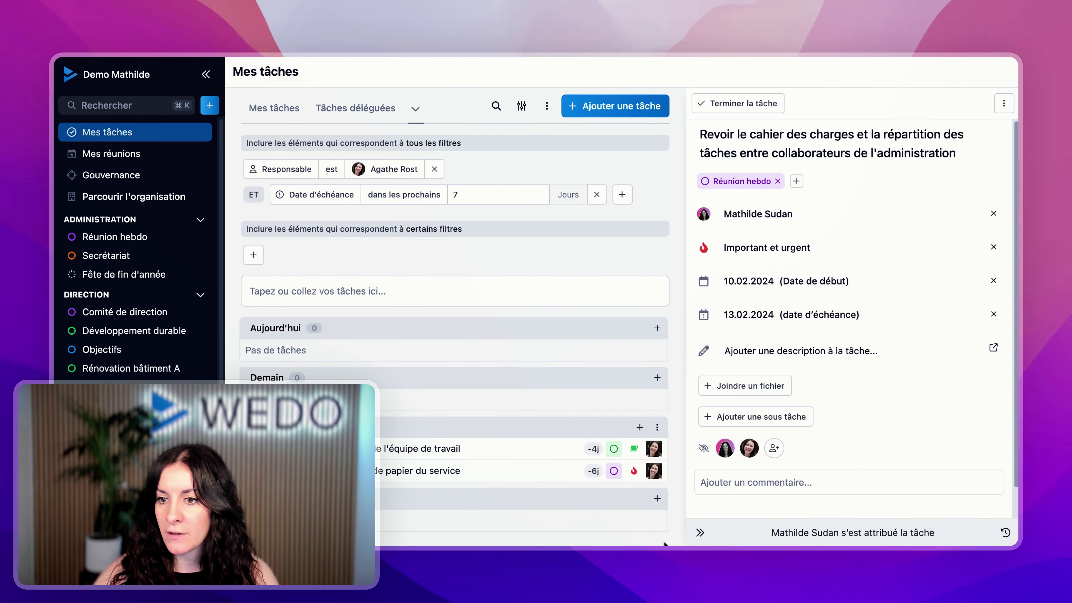
pyautogui.click(702, 531)
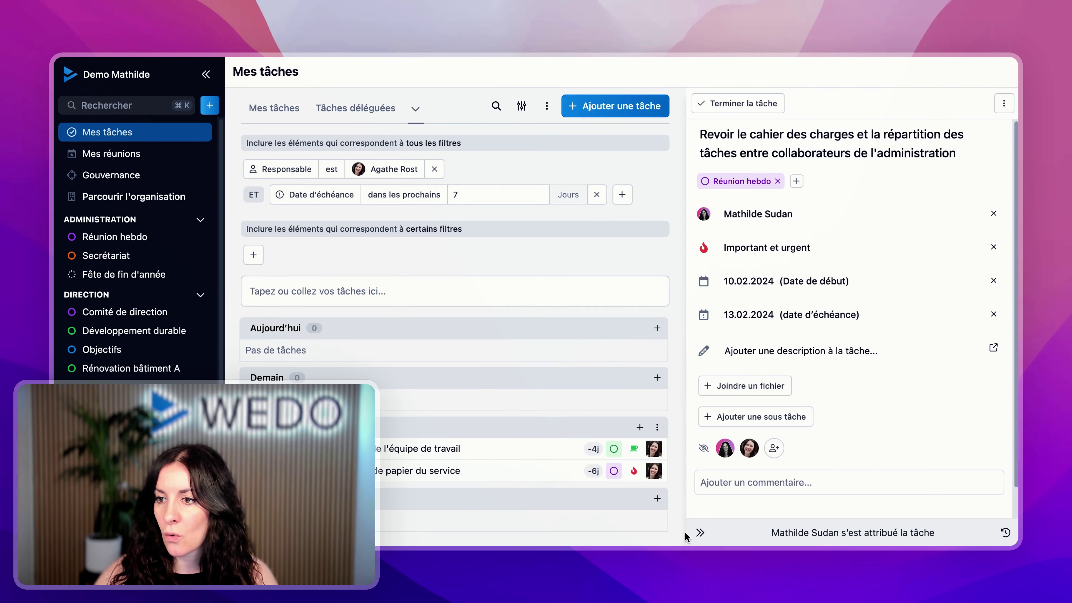
pyautogui.click(687, 531)
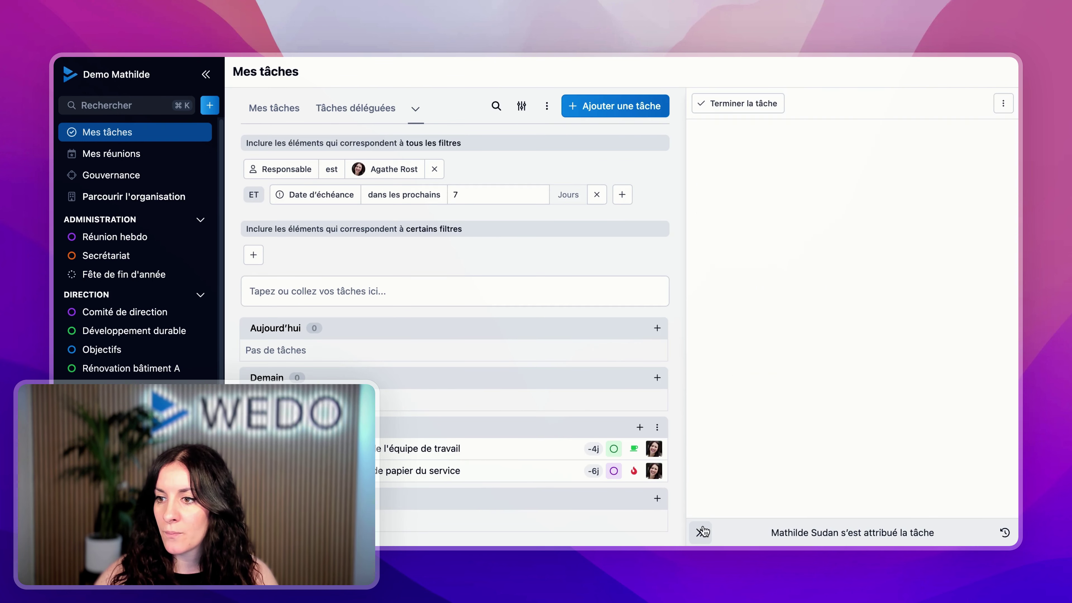
# Step: Organise the Plus tard group with Déléguer, assigning "Répartir les rôles au sein de l'équipe de travail" to yourself, and close the dialog
pyautogui.click(991, 378)
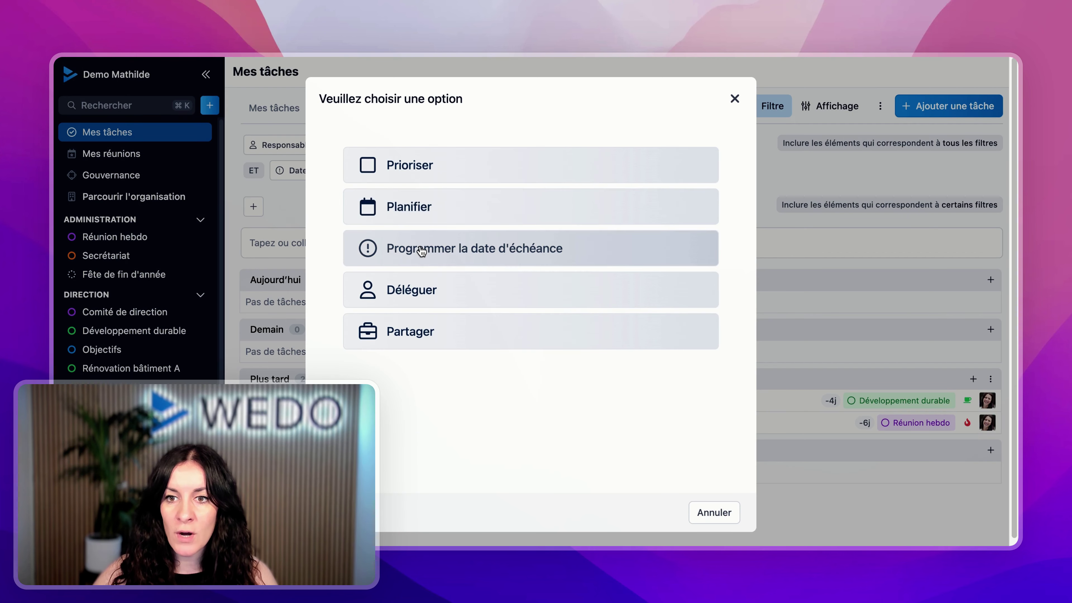
pyautogui.click(426, 290)
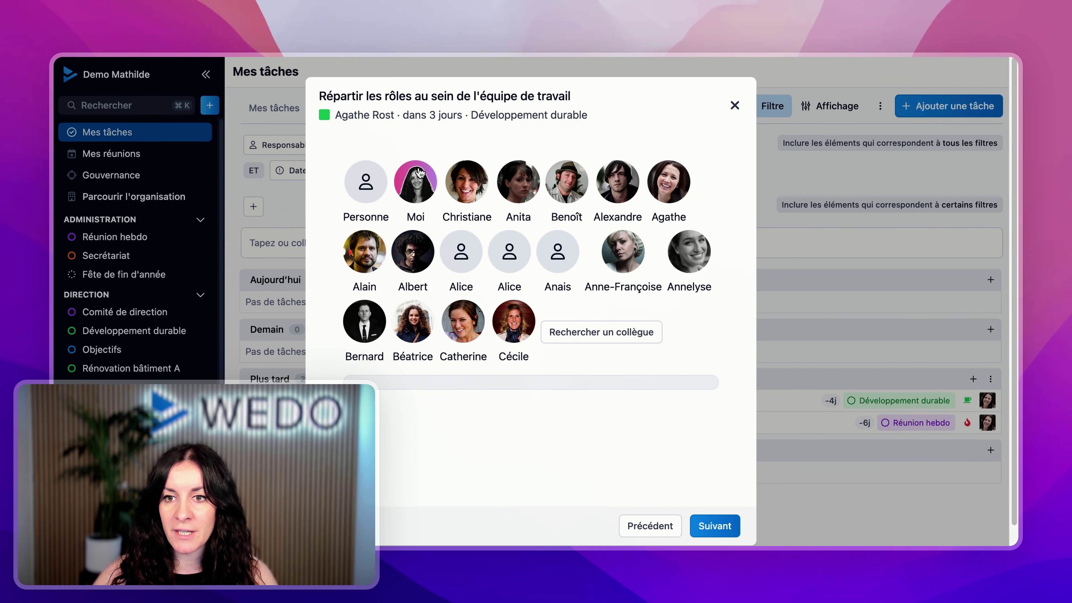
pyautogui.click(416, 177)
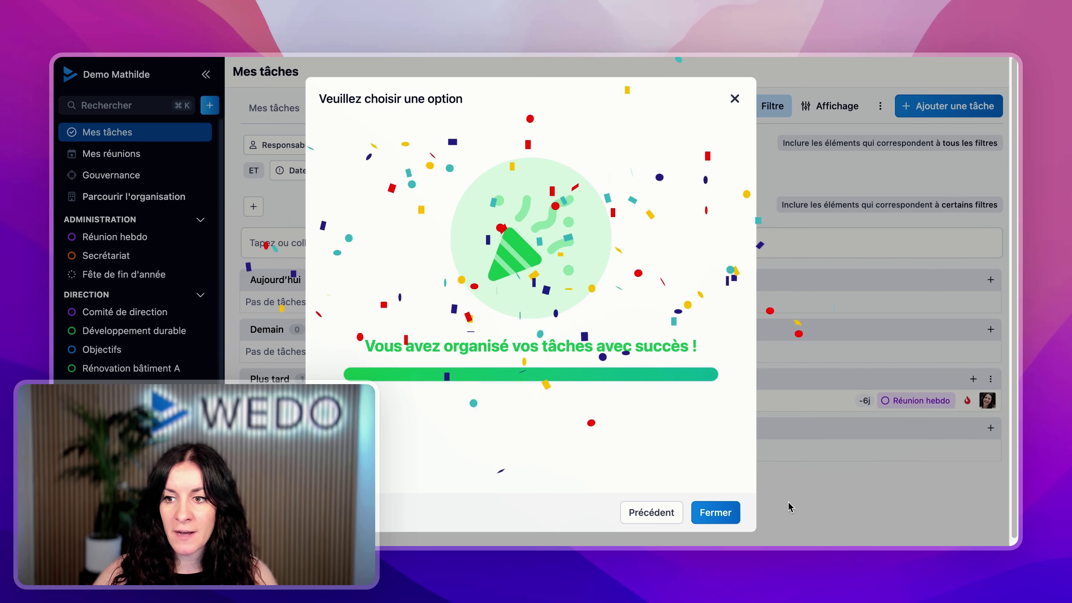
pyautogui.click(840, 521)
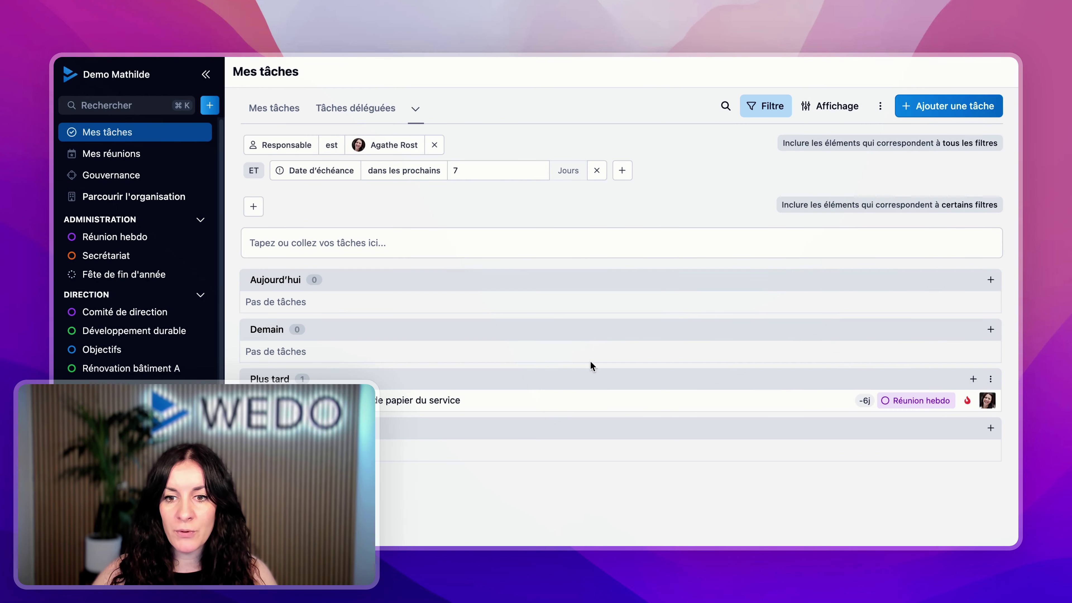
pyautogui.click(577, 397)
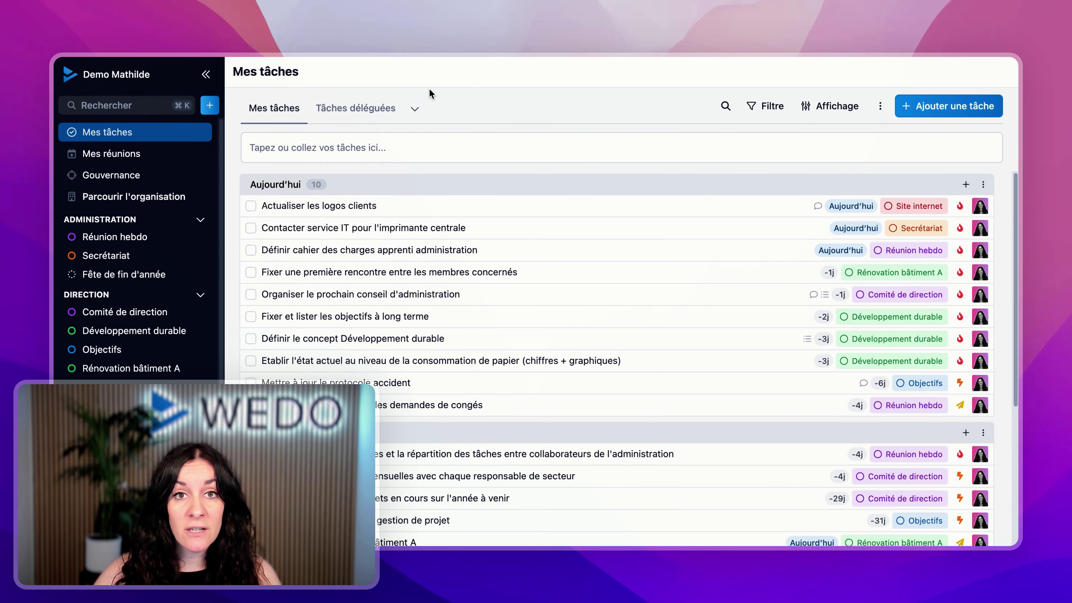
# Step: Look through the conditions available for a new task filter and close it without saving
pyautogui.click(415, 109)
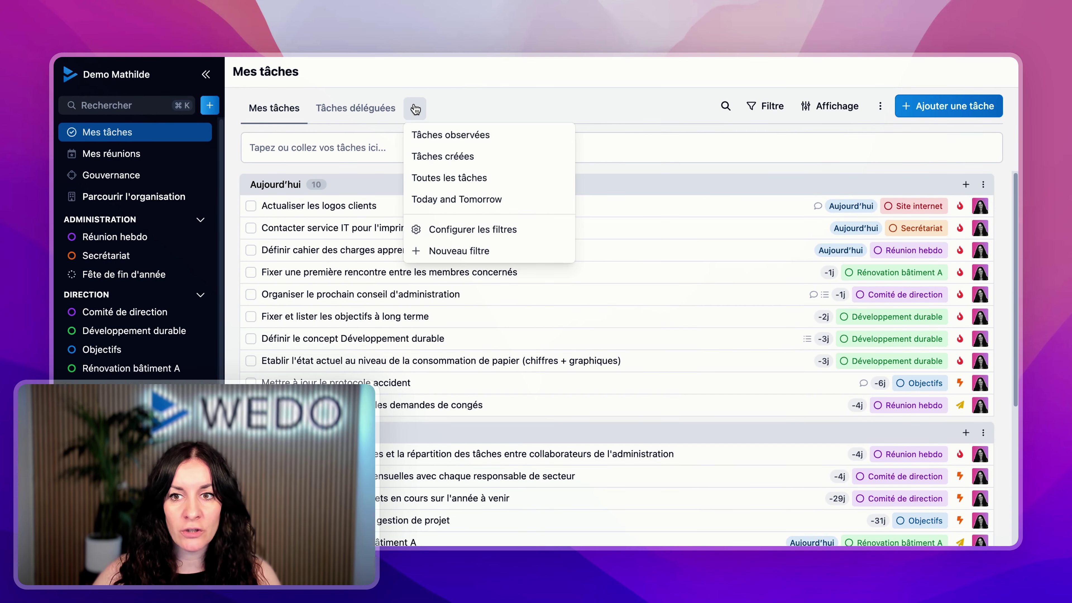
pyautogui.click(486, 251)
pyautogui.click(266, 221)
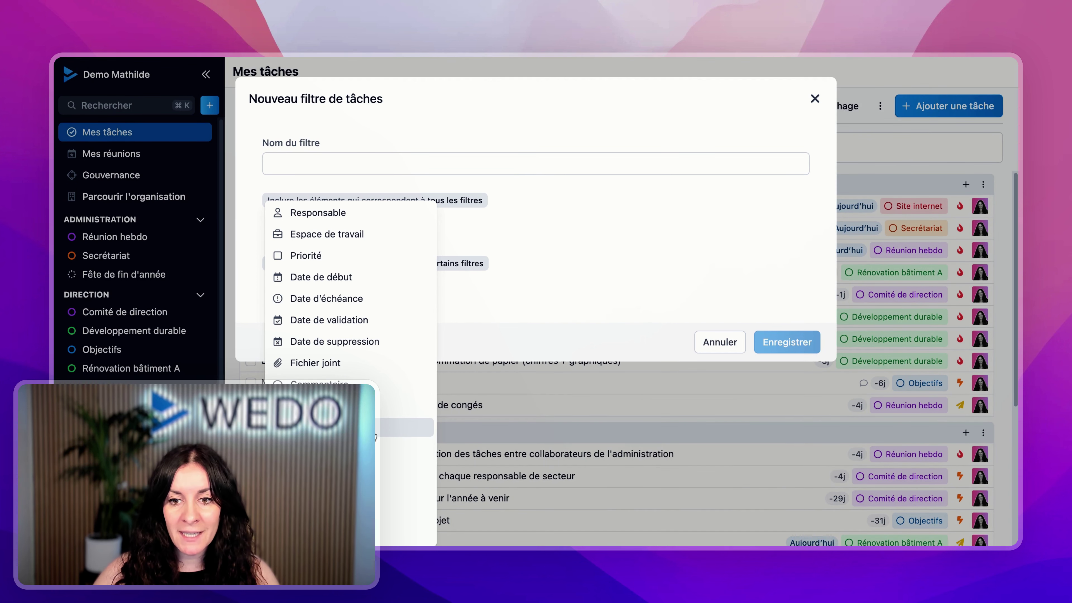
pyautogui.click(705, 345)
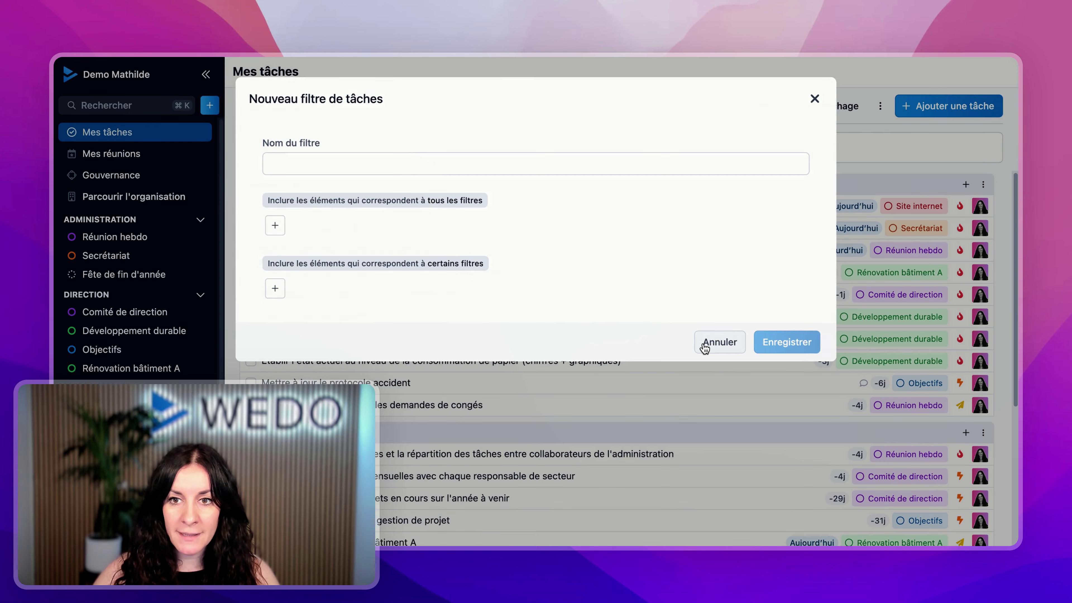
pyautogui.click(719, 342)
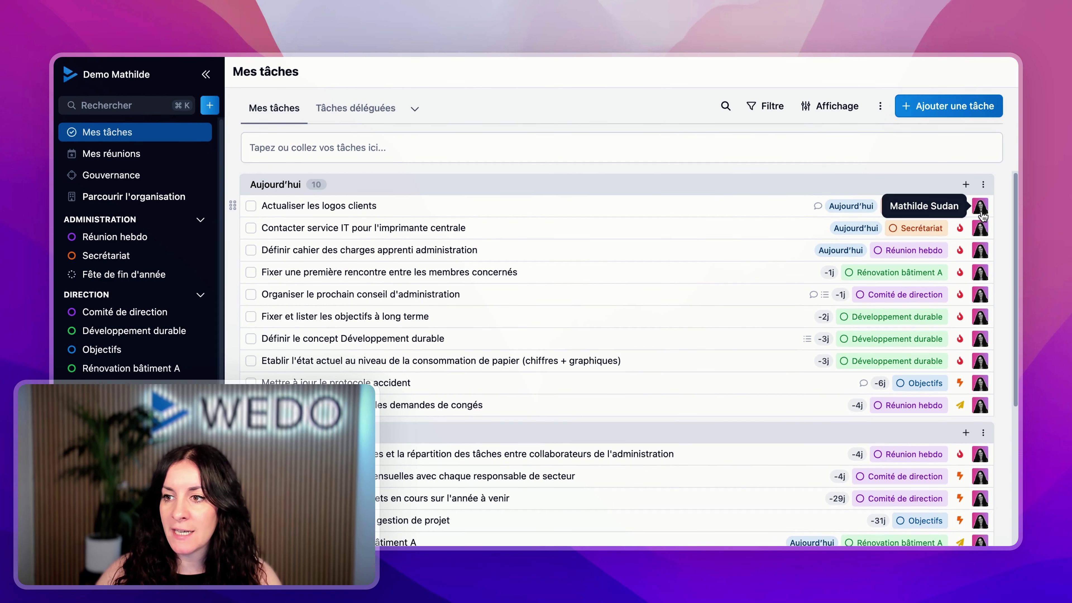
# Step: Delegate "Actualiser les logos clients" and "Fixer une première rencontre entre les membres concernés" to colleagues and close the task details
pyautogui.click(980, 206)
pyautogui.click(894, 276)
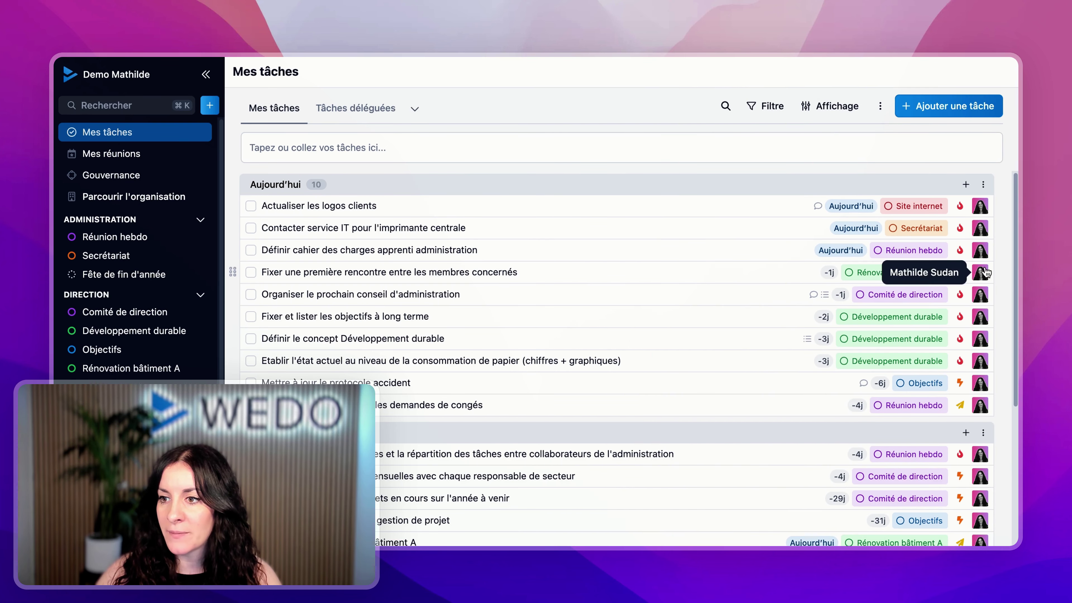
pyautogui.click(980, 270)
pyautogui.click(883, 384)
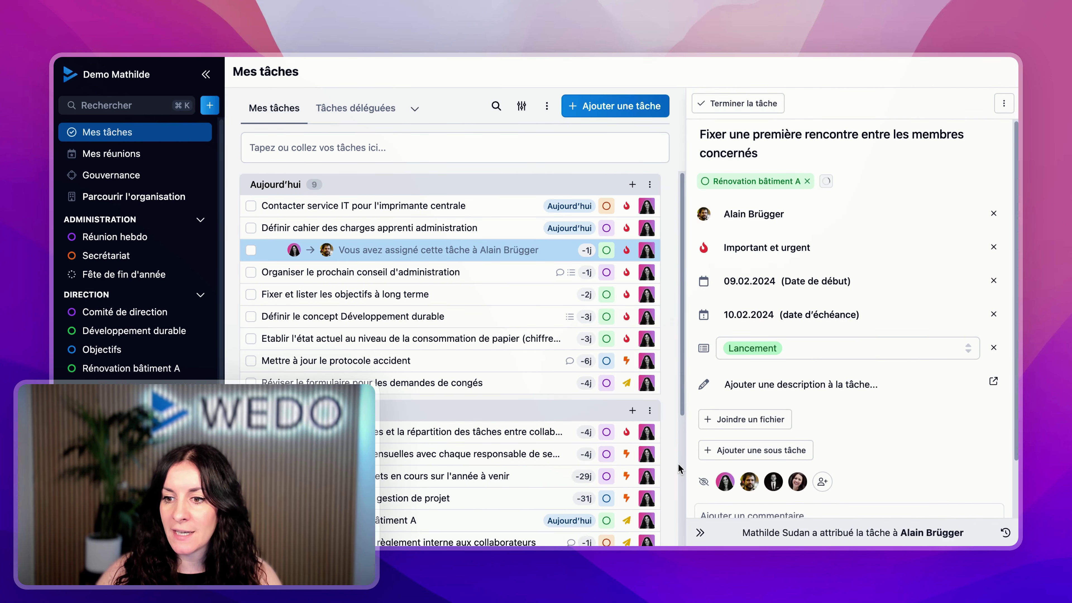
pyautogui.click(700, 533)
# Step: Review the delegated tasks and the list of saved filters, and return to Mes tâches
pyautogui.click(356, 108)
pyautogui.click(415, 109)
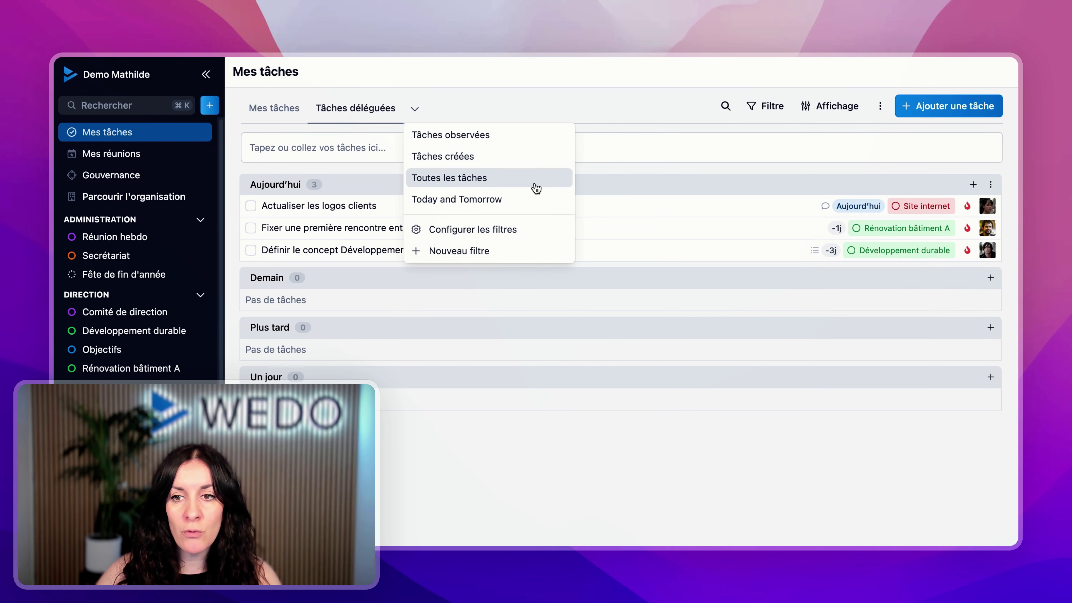
pyautogui.click(577, 73)
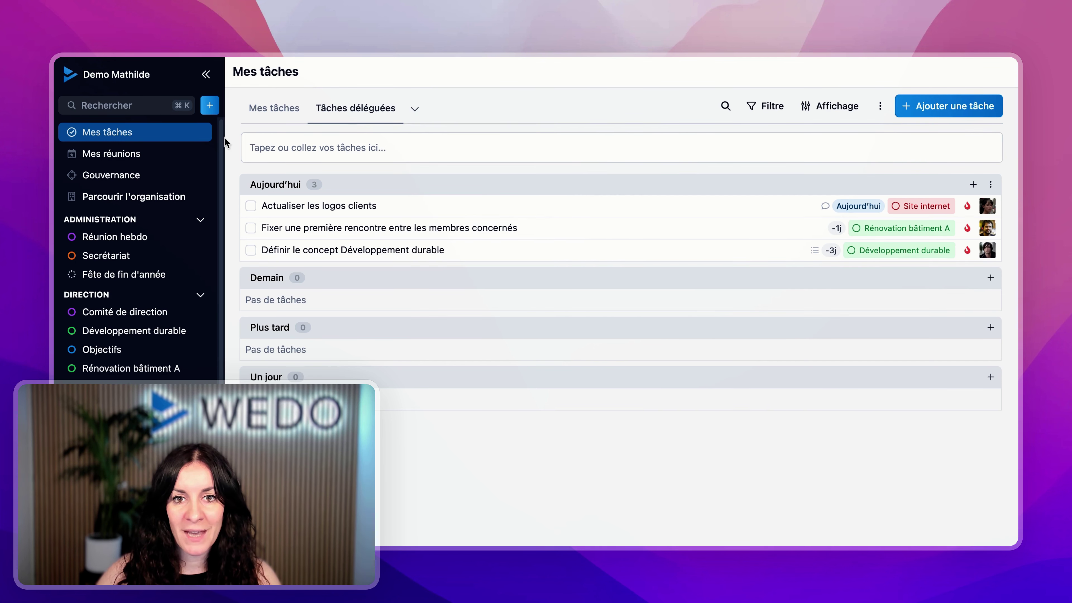
pyautogui.click(253, 121)
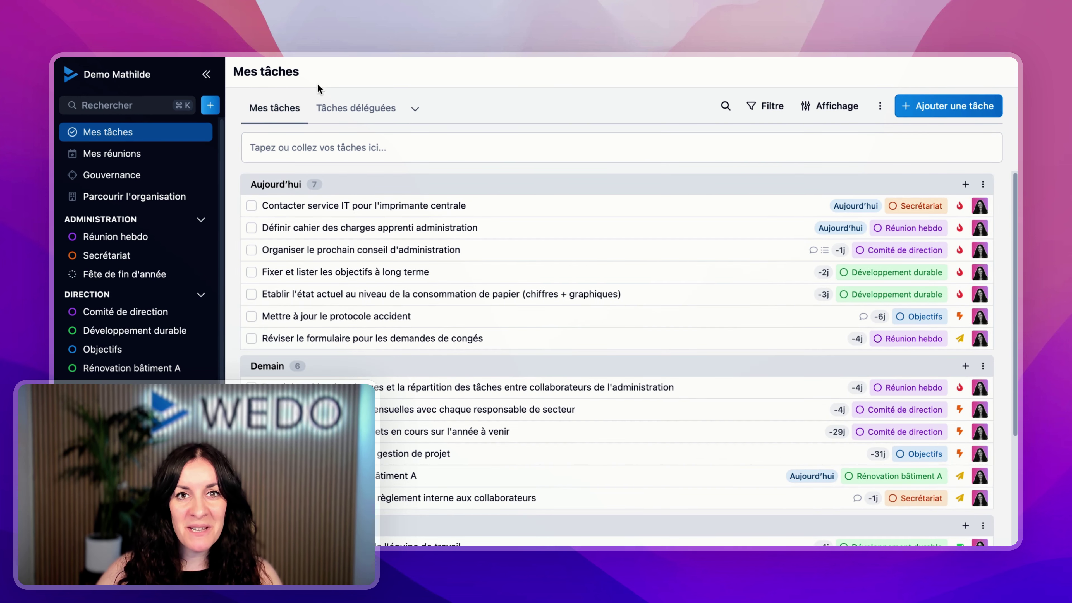